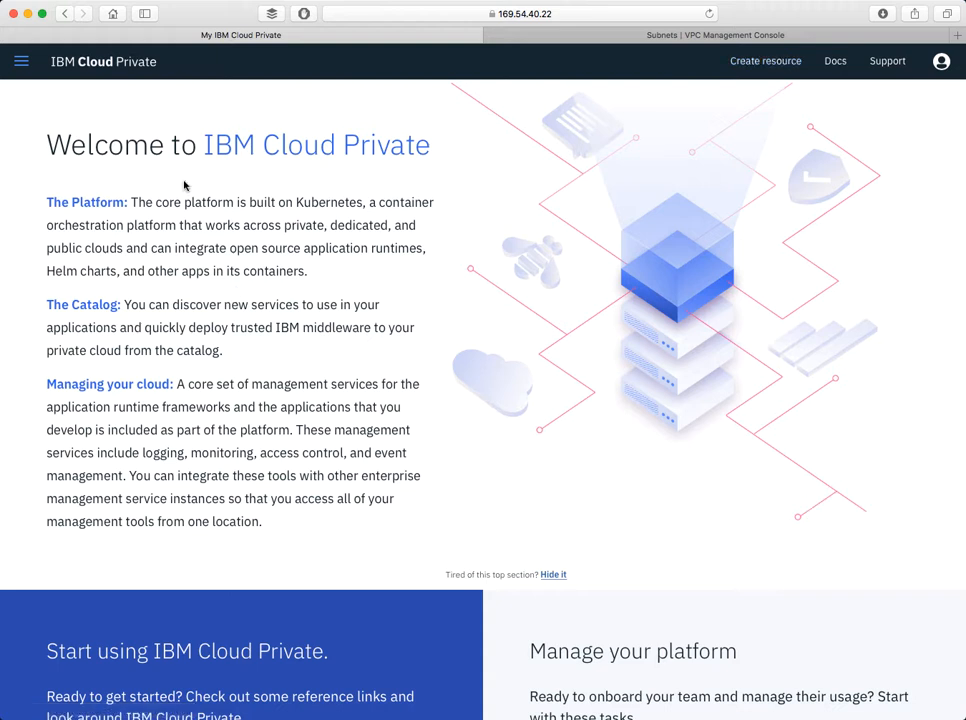
Open the list of workload deployments across all namespaces and look through it.
left_click(20, 70)
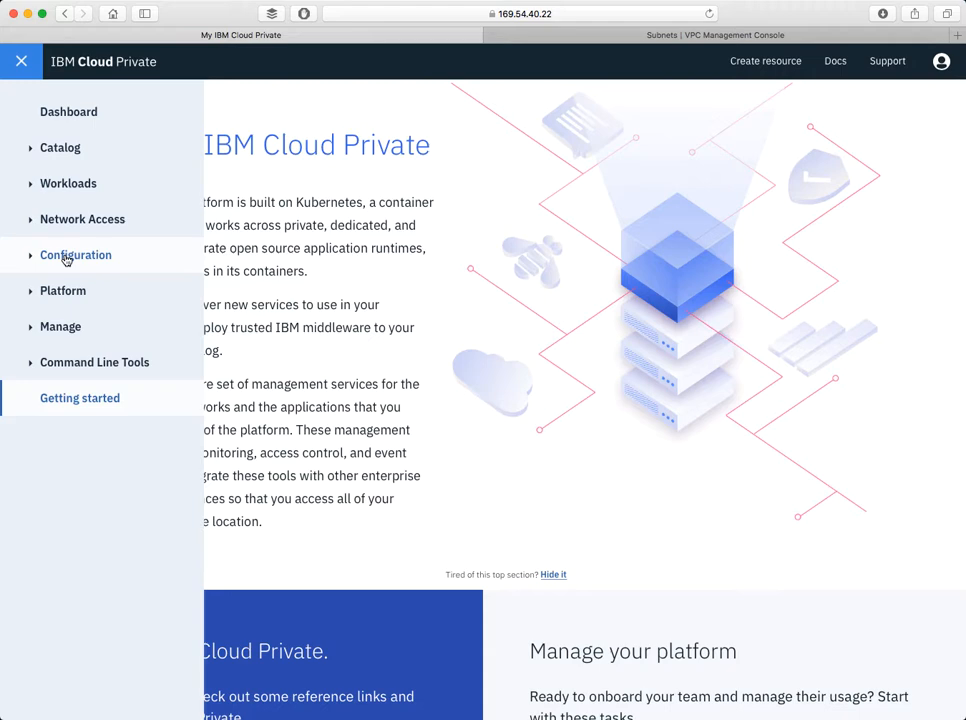
left_click(38, 186)
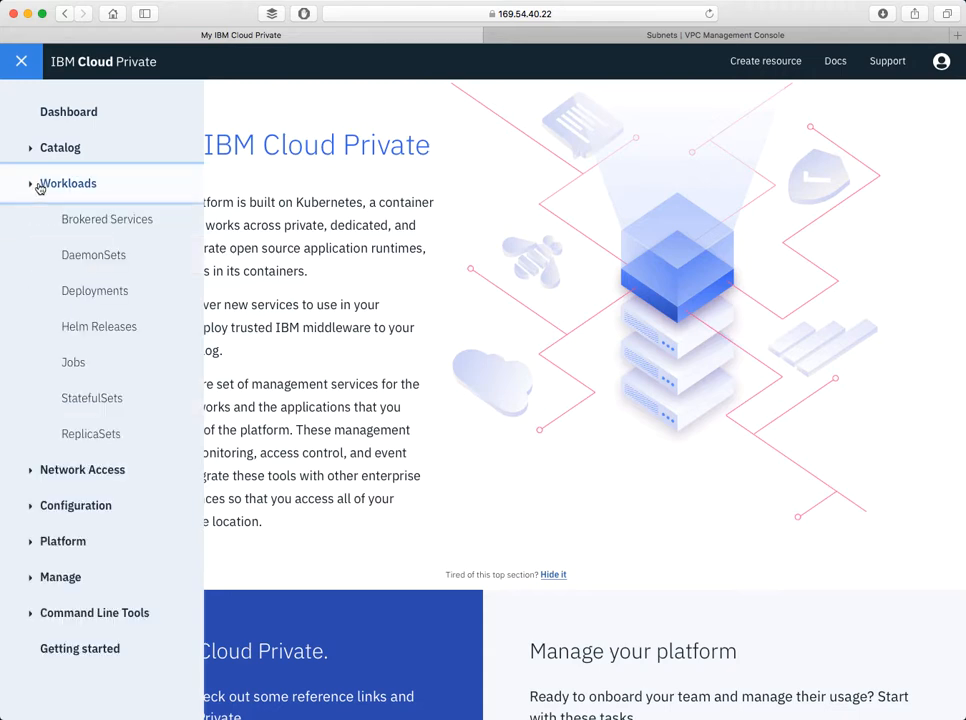
left_click(95, 290)
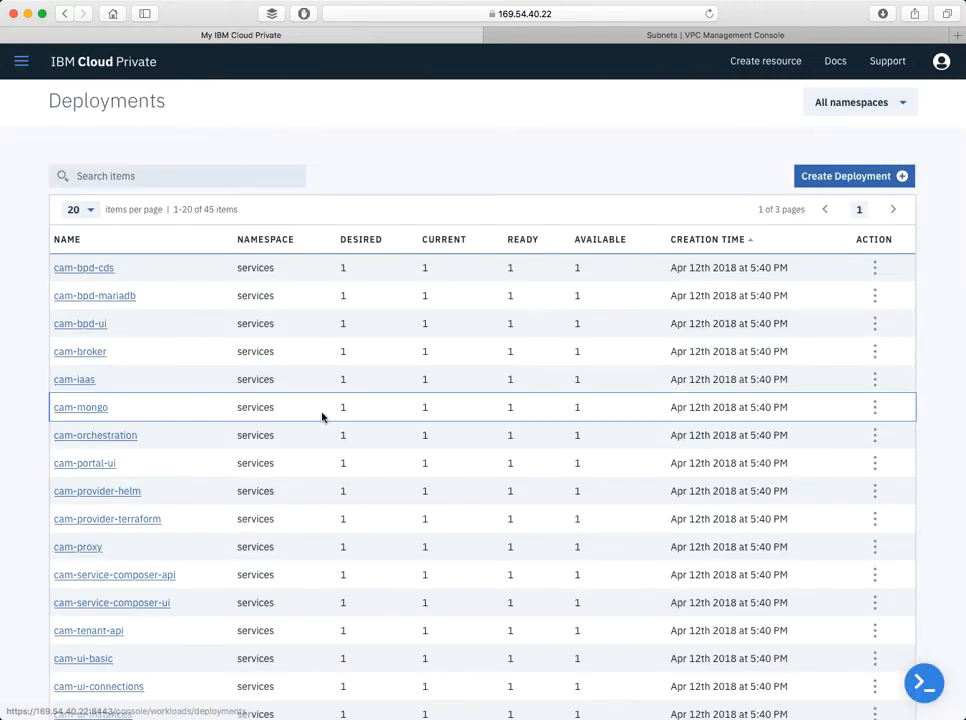
scroll(322, 420, "down", 3)
scroll(322, 420, "up", 3)
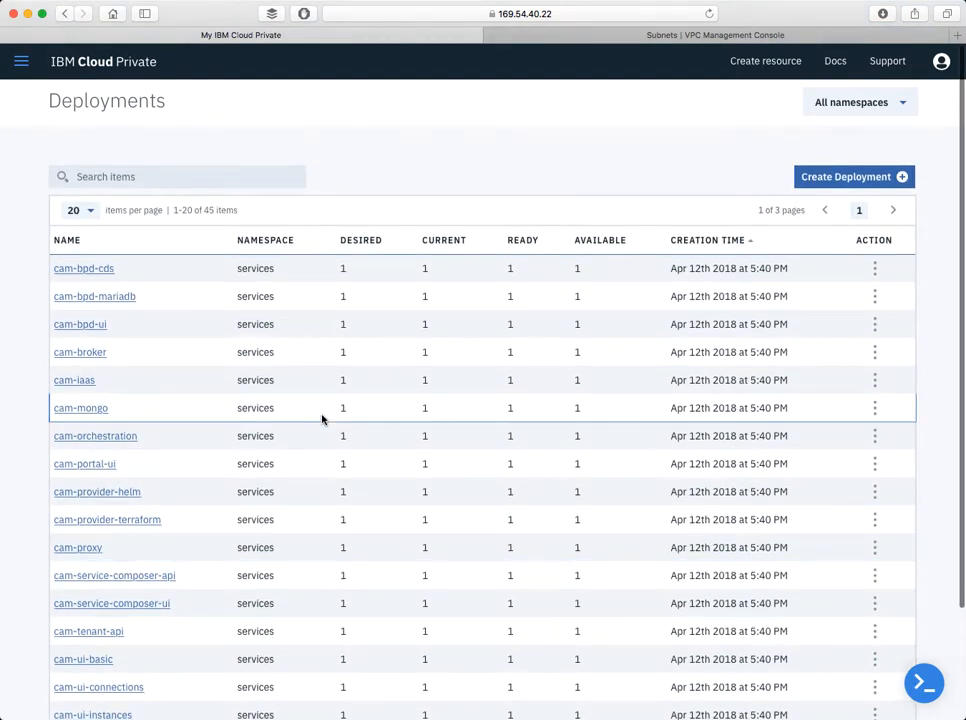
Open the list of network access services and look through its first page.
left_click(18, 63)
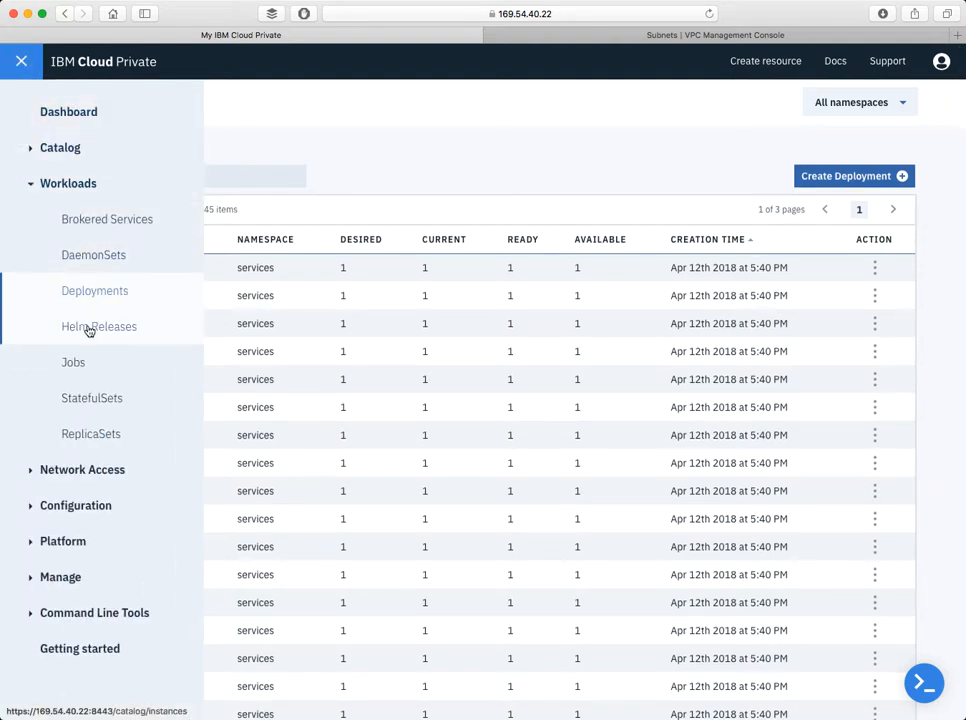
left_click(74, 466)
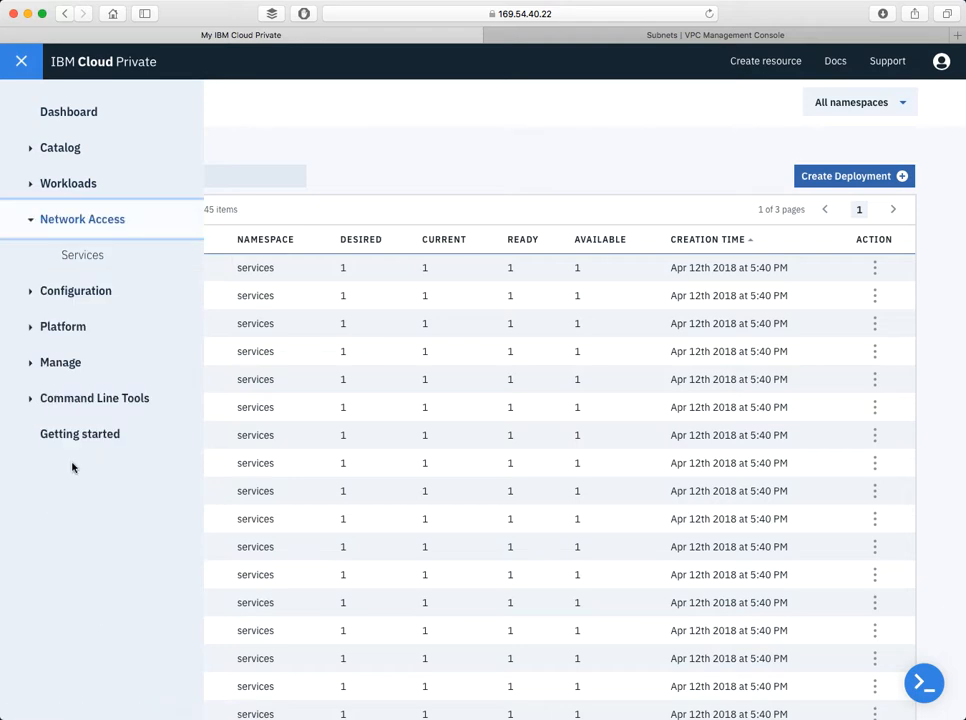
left_click(78, 264)
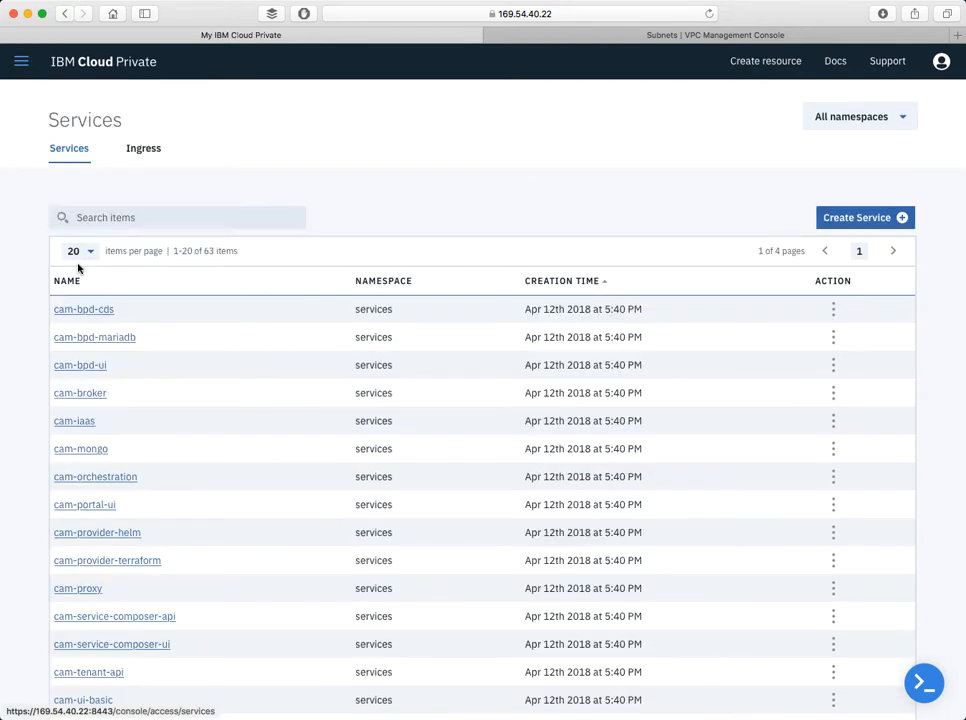
scroll(212, 395, "down", 3)
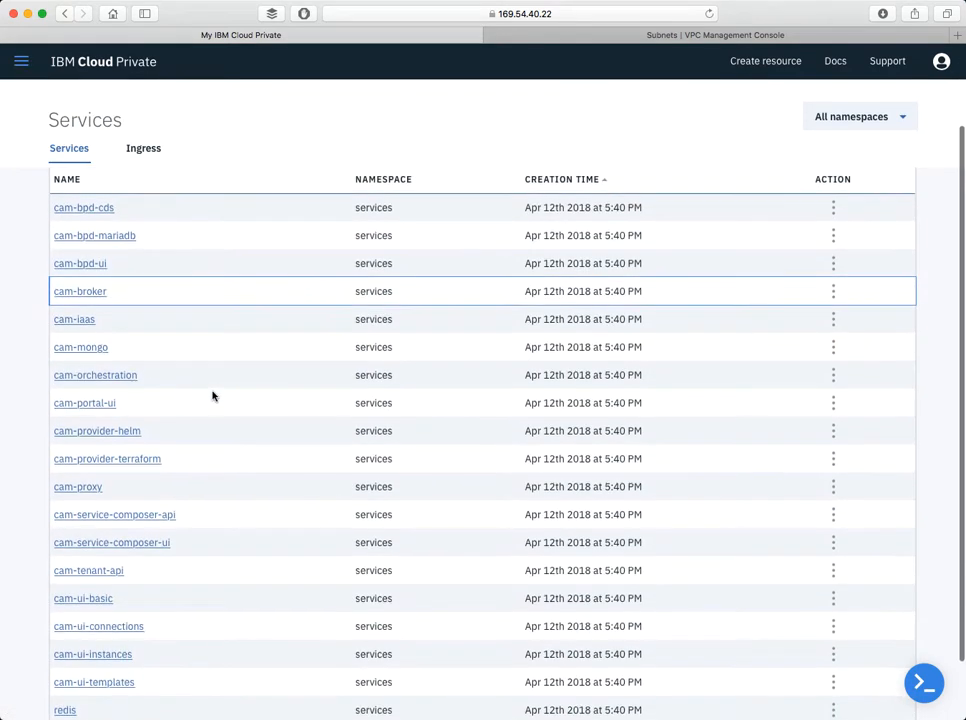
scroll(212, 395, "down", 2)
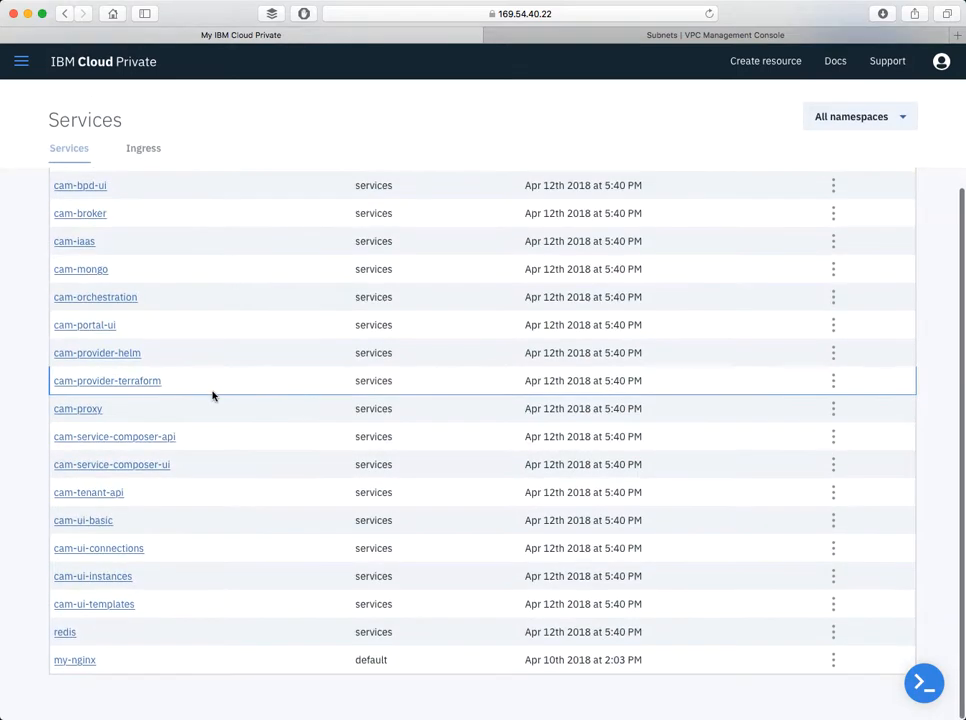
scroll(818, 297, "up", 5)
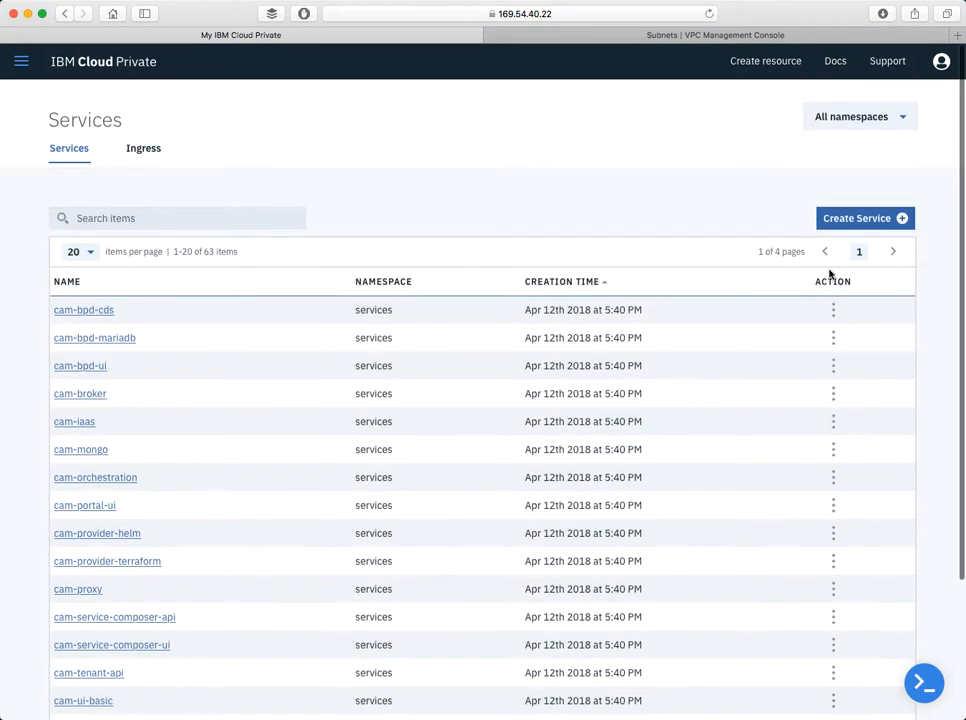
Open the my-nginx service's details, view its web page through the 30058/TCP node port, and close that page.
scroll(310, 478, "down", 4)
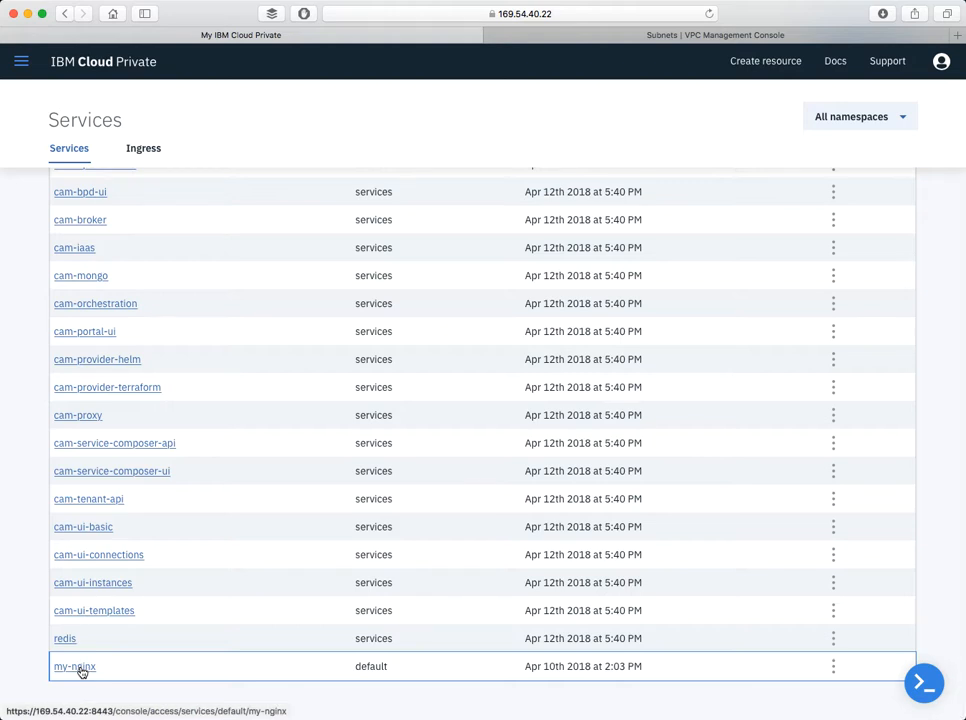
left_click(80, 669)
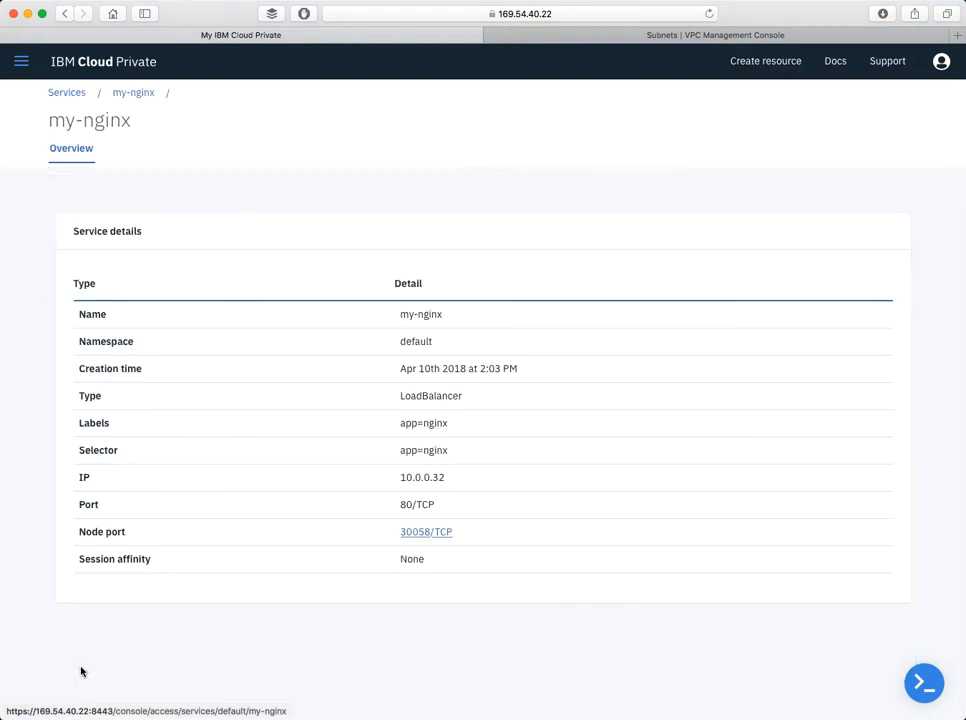
left_click(420, 535)
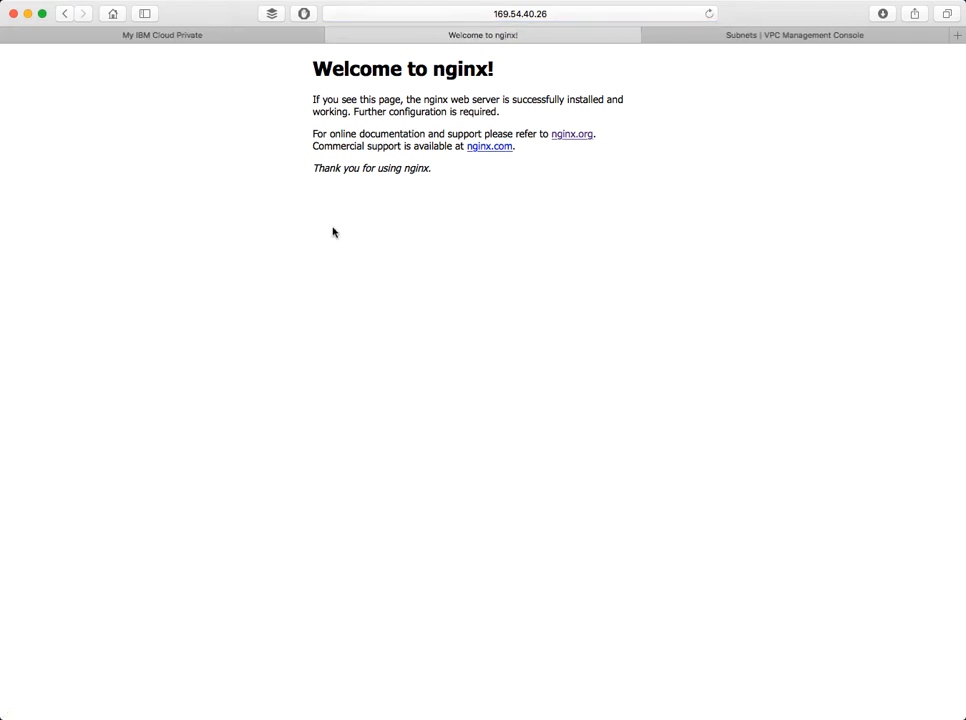
left_click(333, 38)
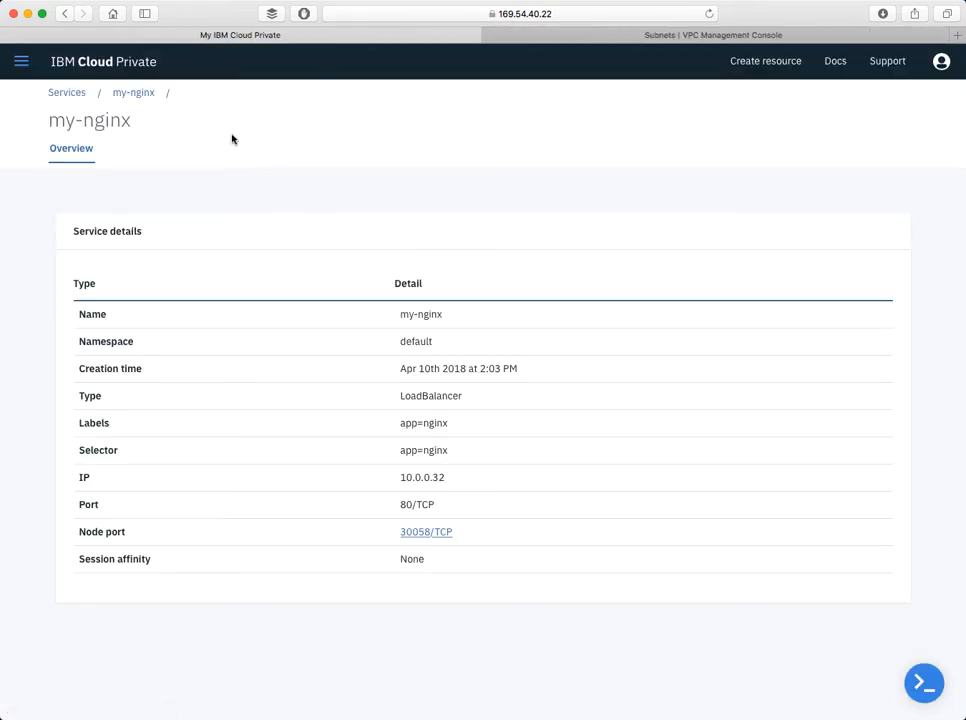
Open the wordpress service from page 2 of the services list, browse its site through the 31184/TCP node port, and close the site.
left_click(68, 94)
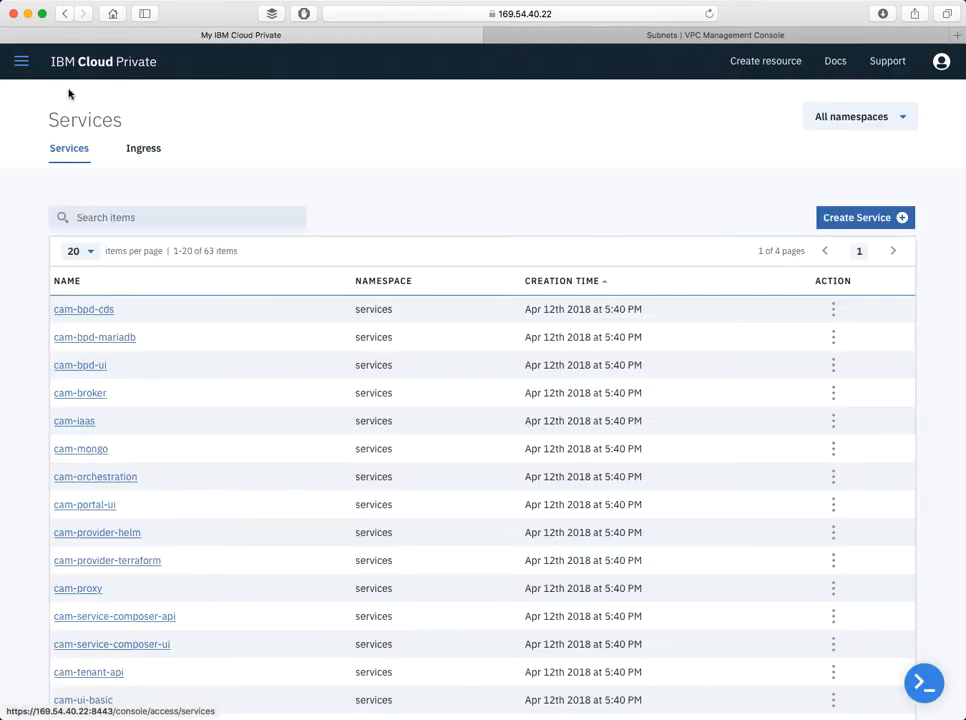
left_click(891, 252)
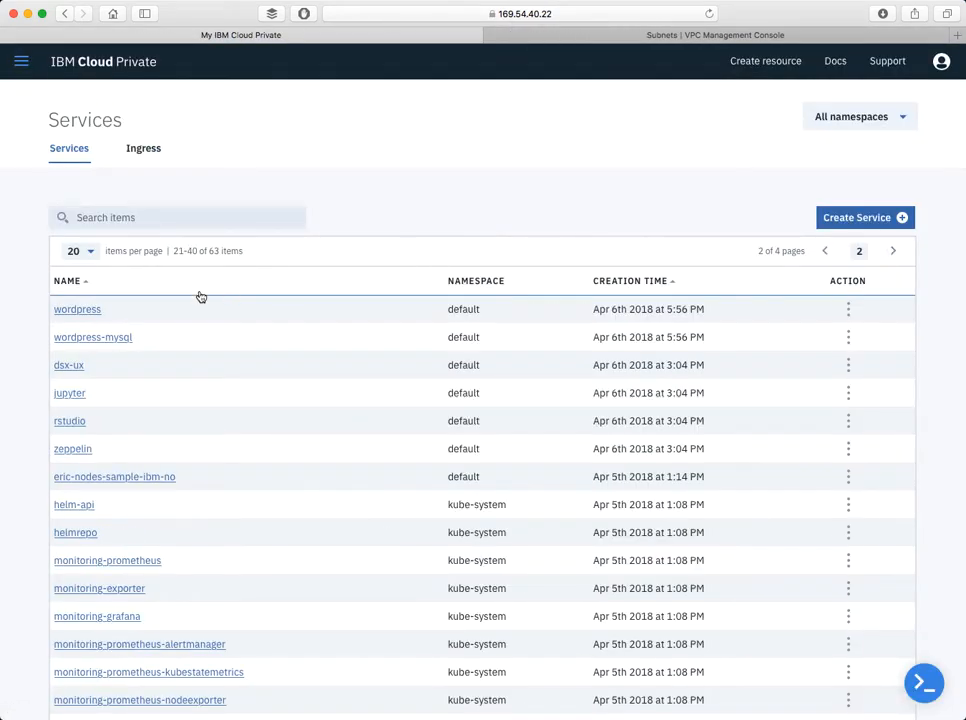
left_click(86, 314)
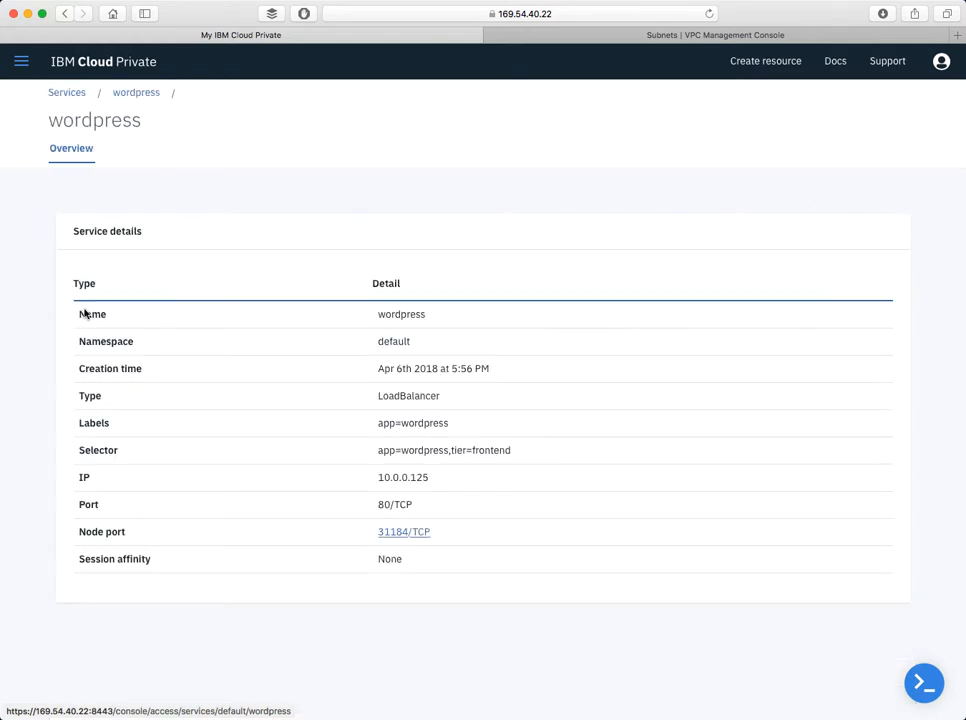
left_click(390, 534, "super")
scroll(391, 535, "down", 15)
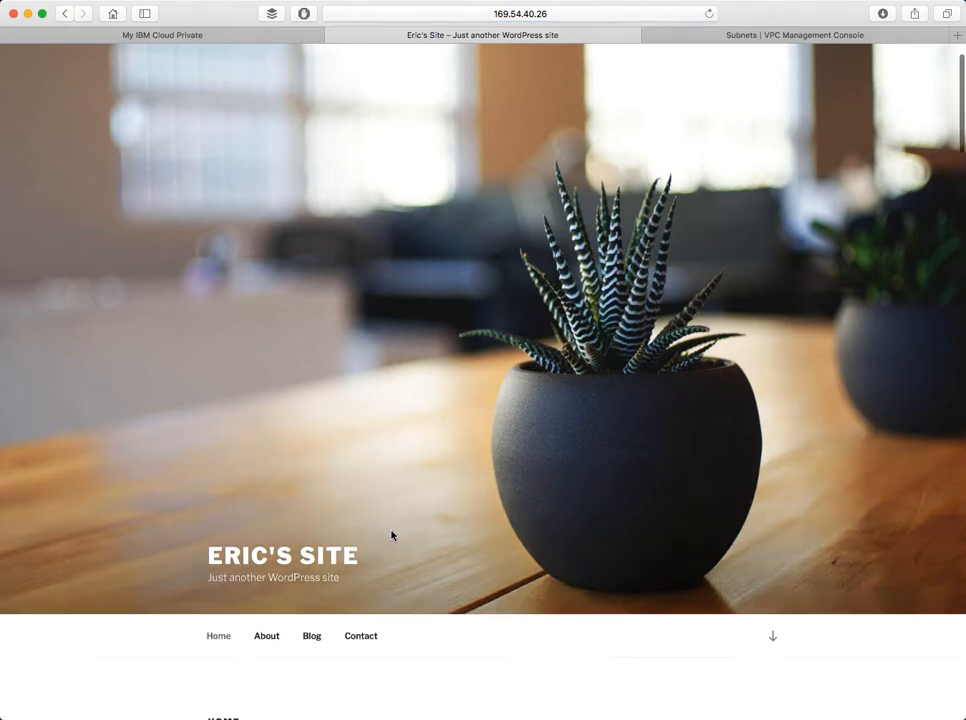
scroll(391, 535, "down", 20)
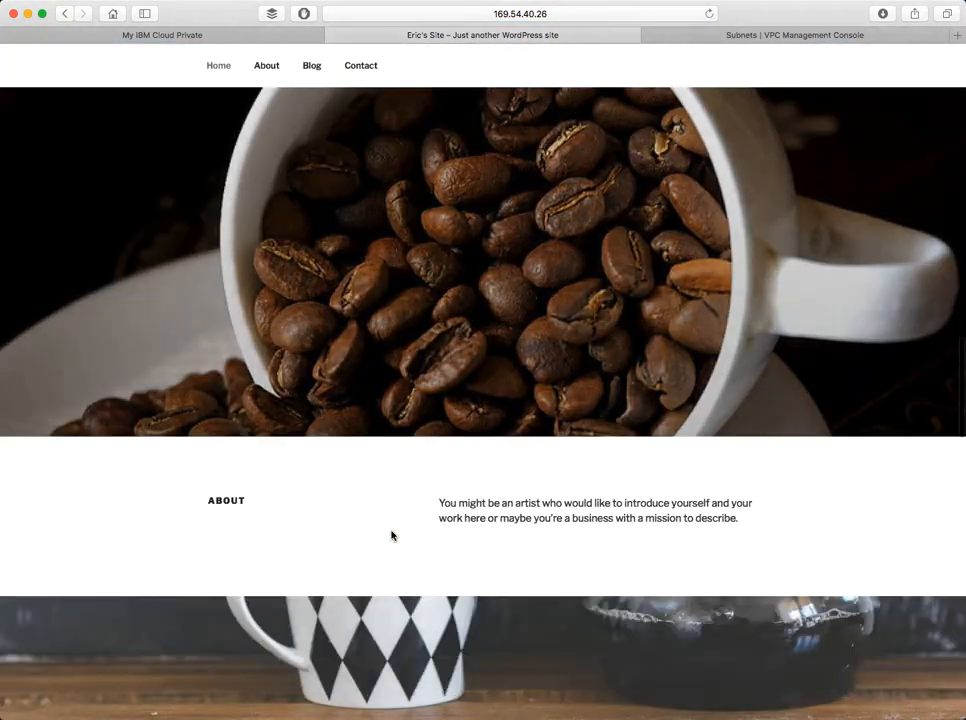
scroll(391, 535, "down", 5)
scroll(391, 535, "up", 20)
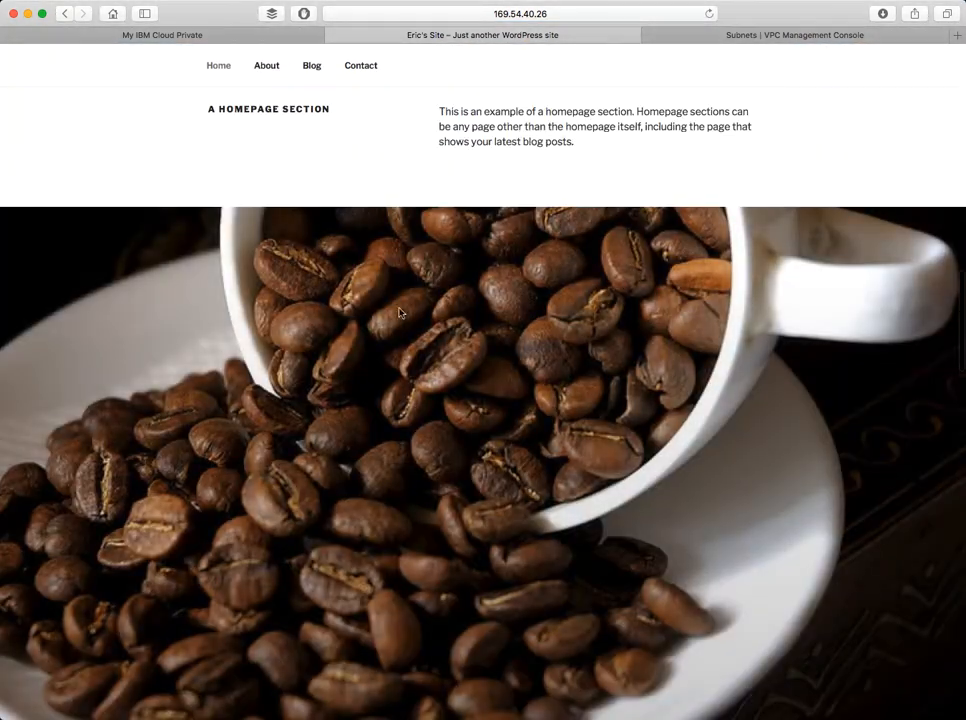
left_click(334, 35)
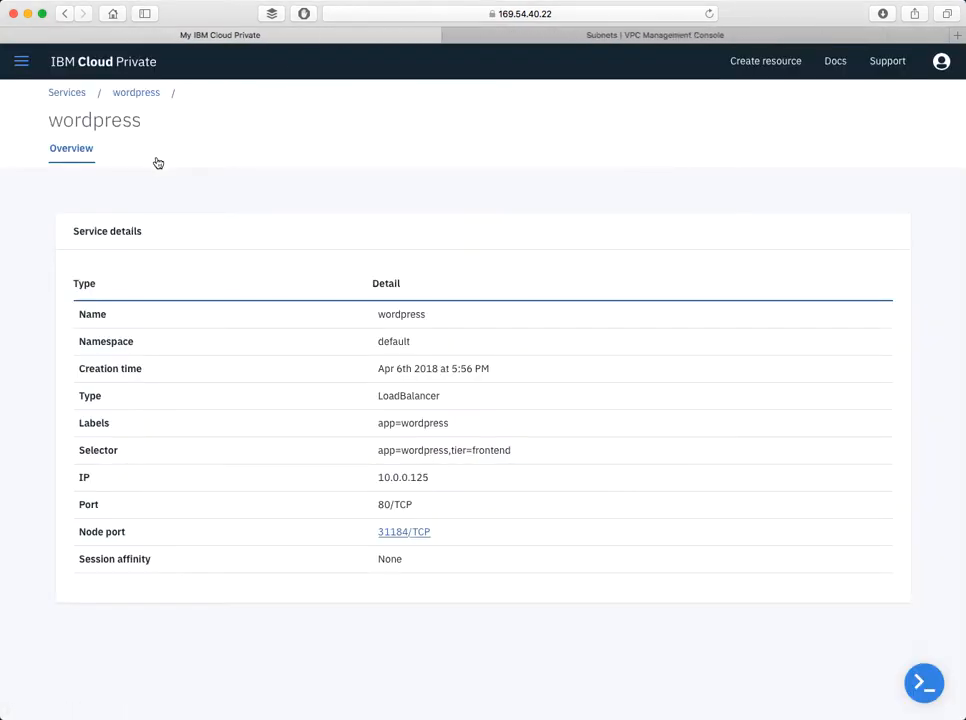
Open the dsx-ux service, view its notebooks page through the dsx-ux-https-port 32443/TCP node port, and close that page.
left_click(69, 95)
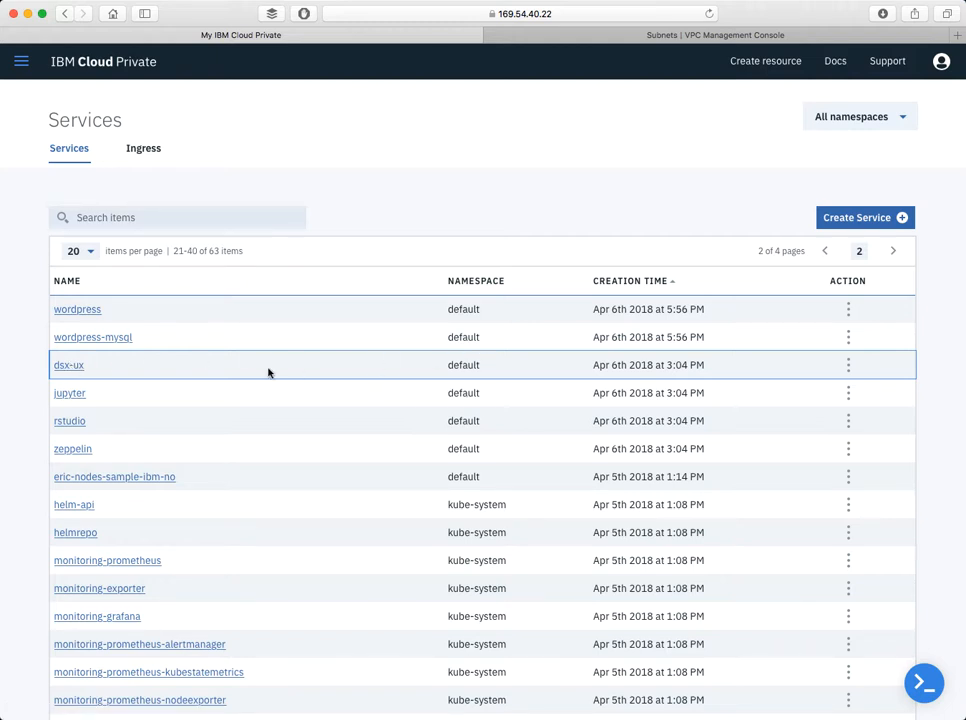
left_click(70, 366)
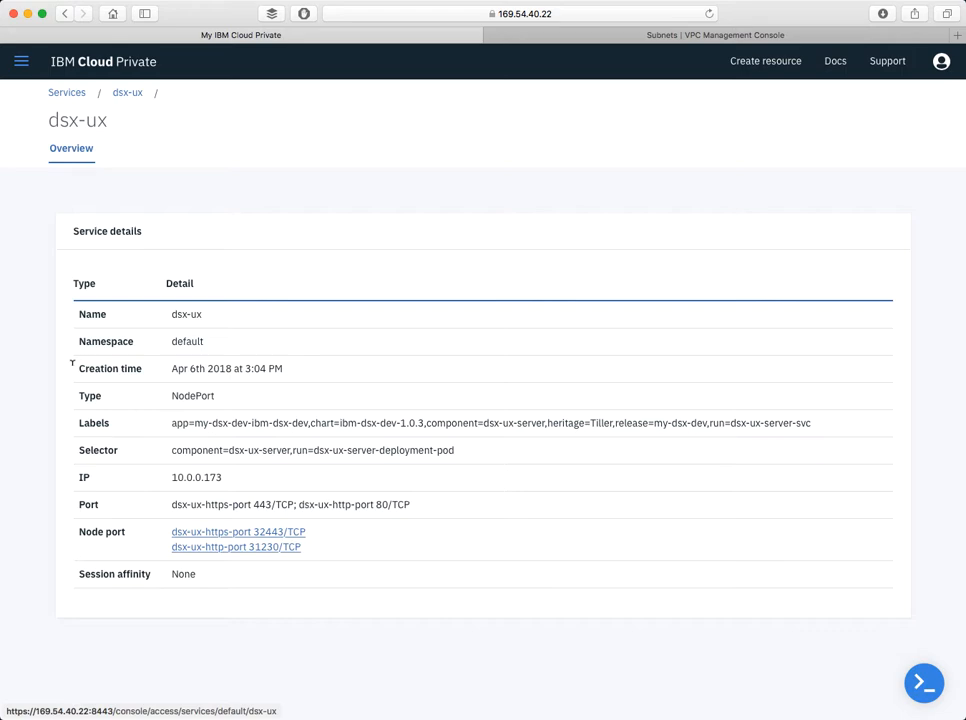
left_click(248, 530, "super")
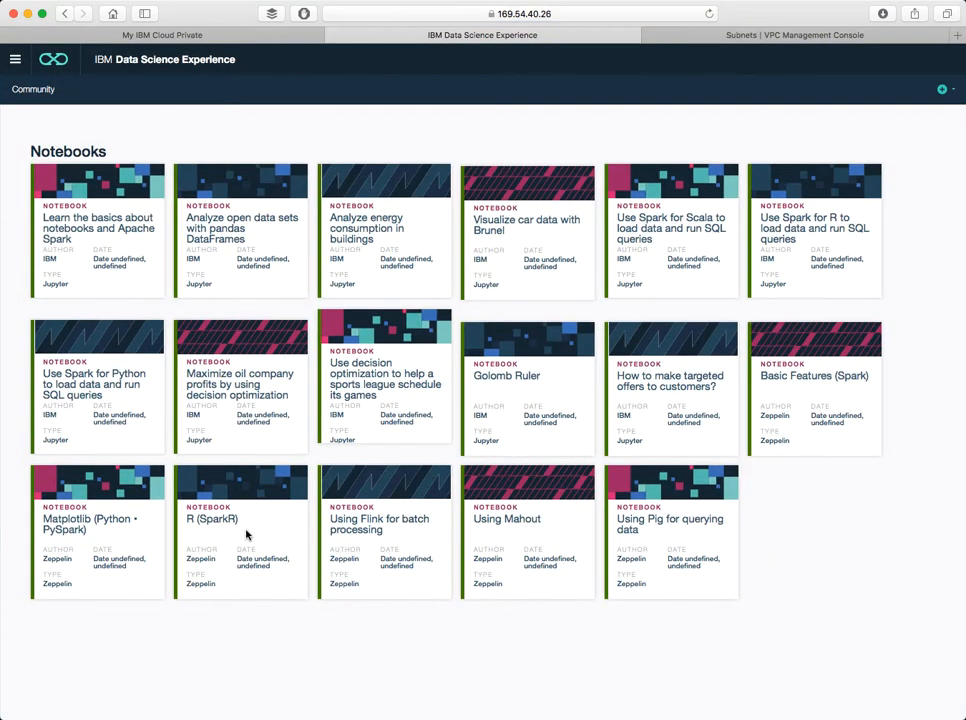
scroll(247, 535, "down", 2)
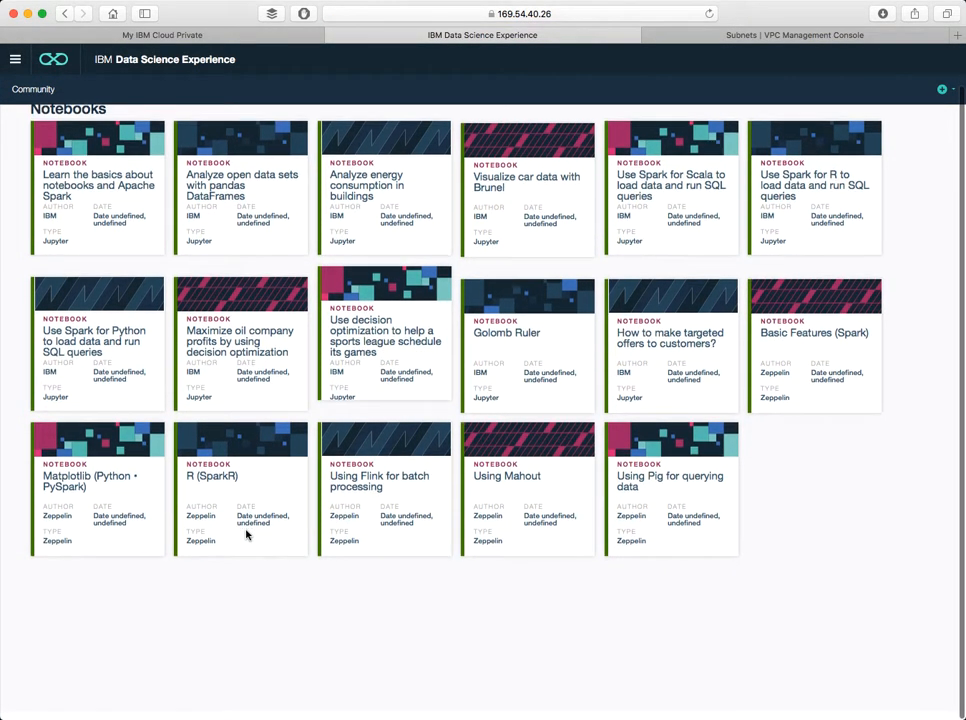
scroll(247, 535, "up", 2)
left_click(331, 36)
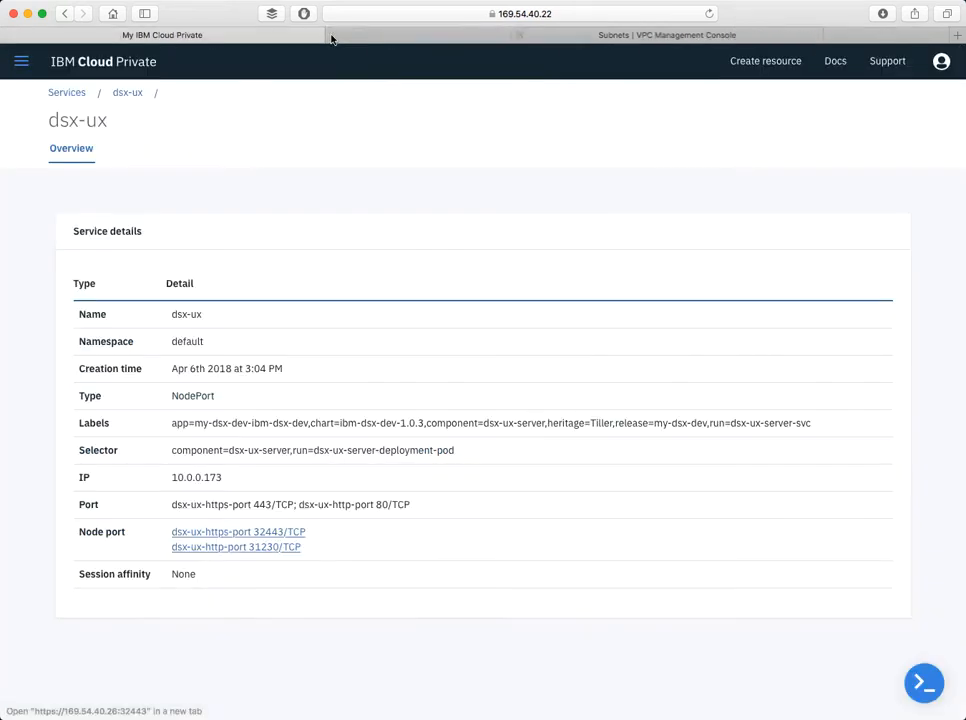
Open the cam-proxy service from page 1 of the services list and launch Cloud Automation Manager through its 30000/TCP node port.
left_click(70, 94)
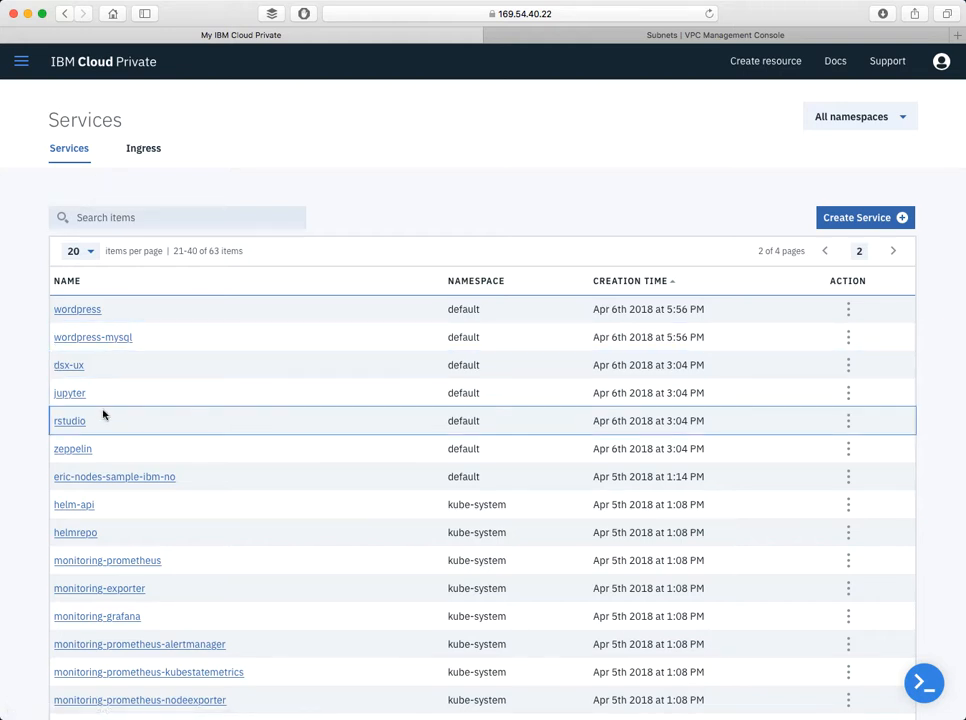
scroll(108, 417, "down", 3)
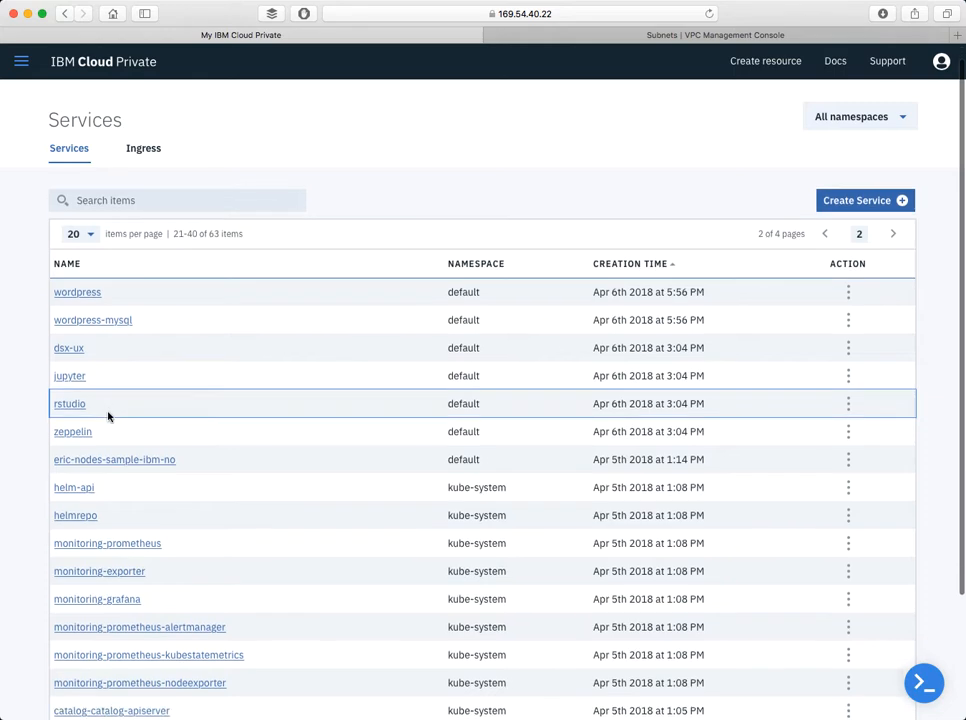
scroll(108, 417, "up", 3)
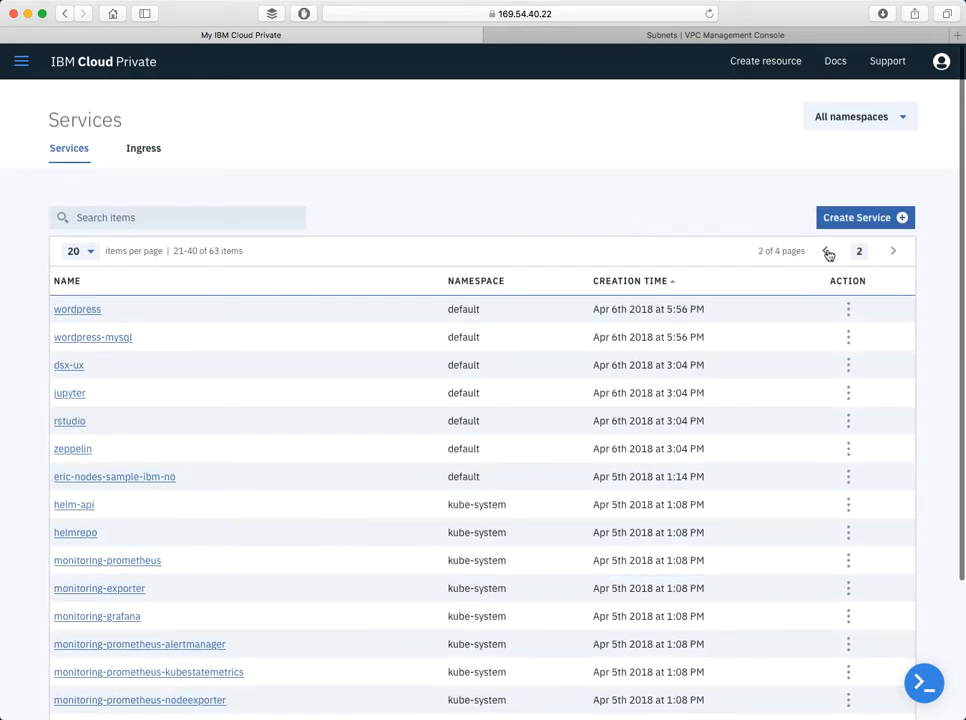
left_click(825, 252)
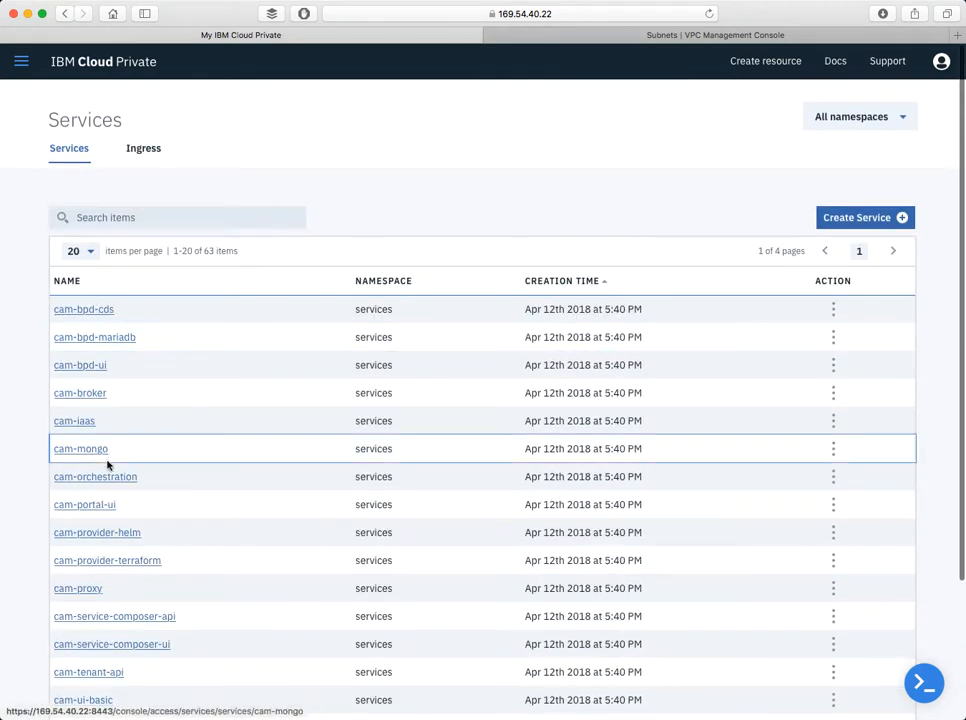
left_click(79, 590)
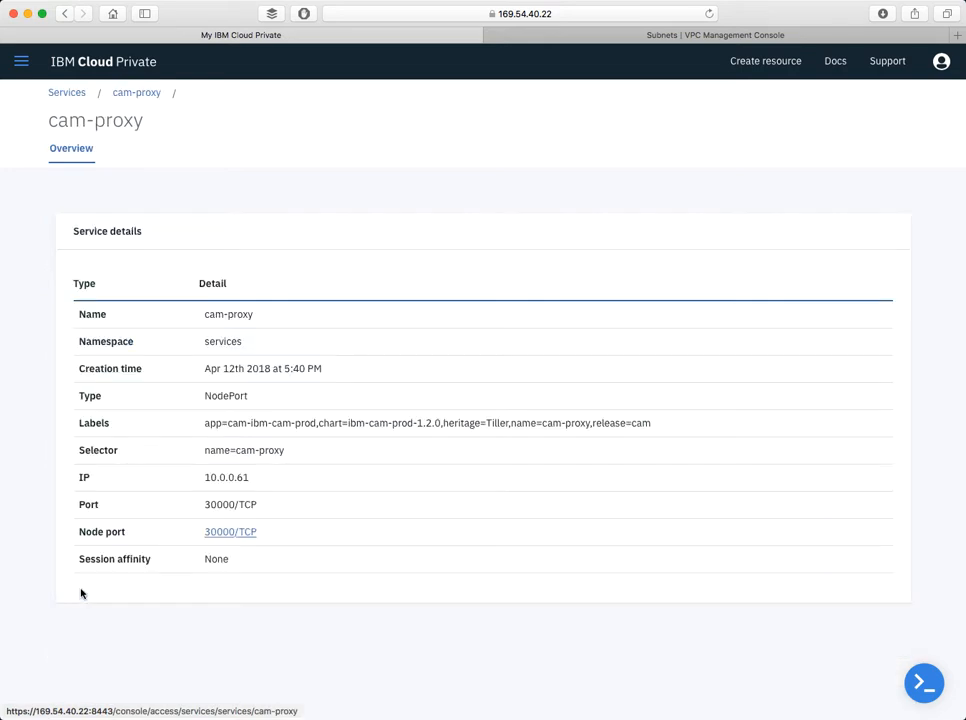
left_click(227, 535, "super")
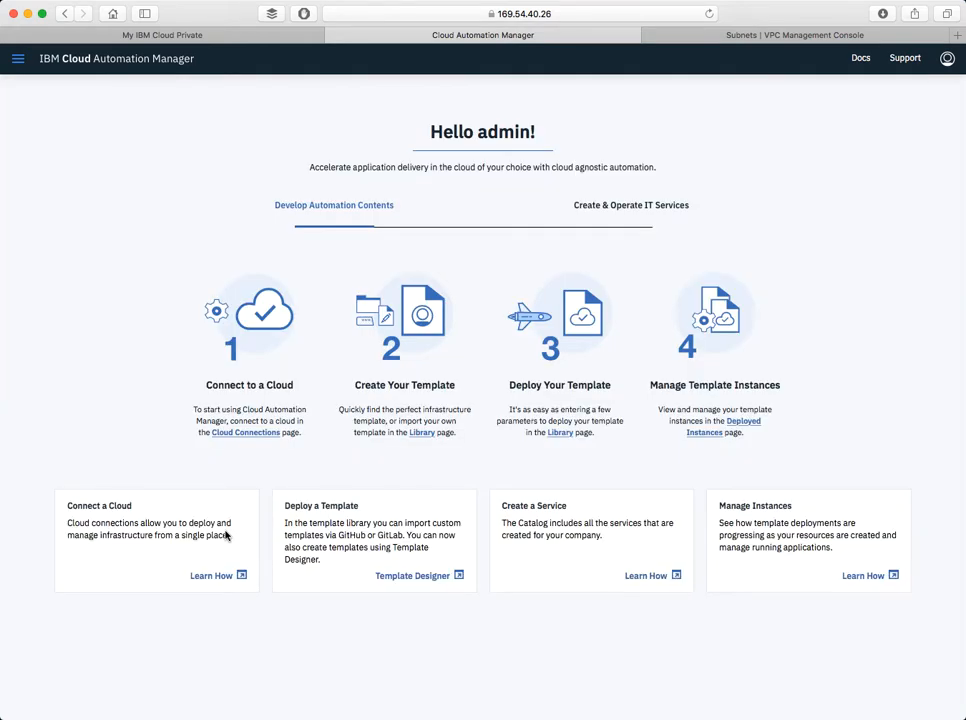
Go to the managed cloud connections and open the FastStart-EC2 connection to view its parameters.
left_click(19, 61)
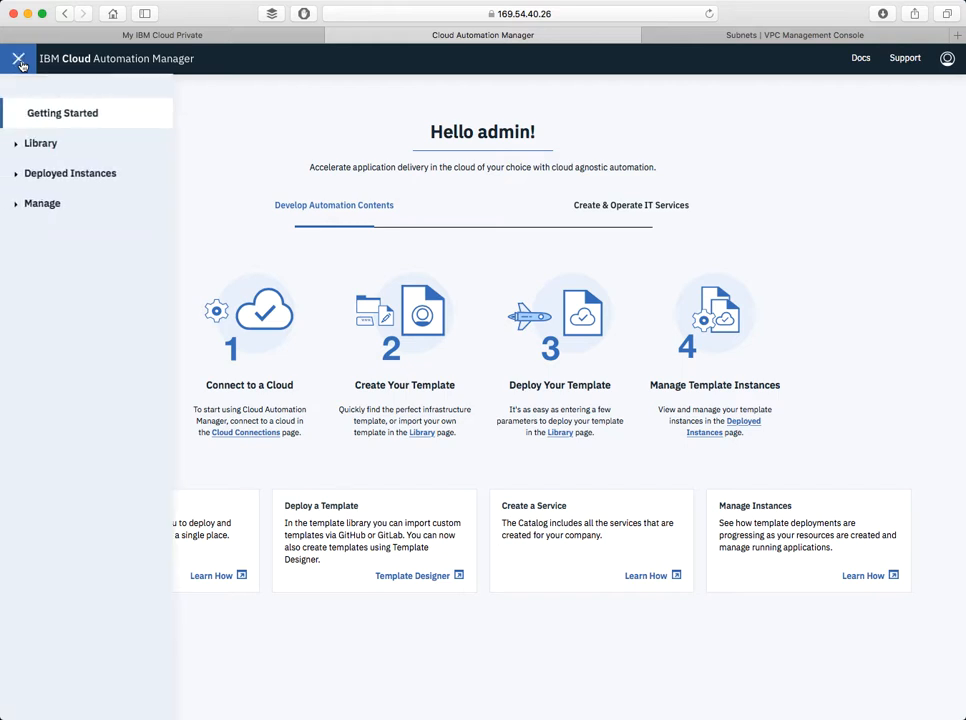
left_click(17, 206)
left_click(99, 239)
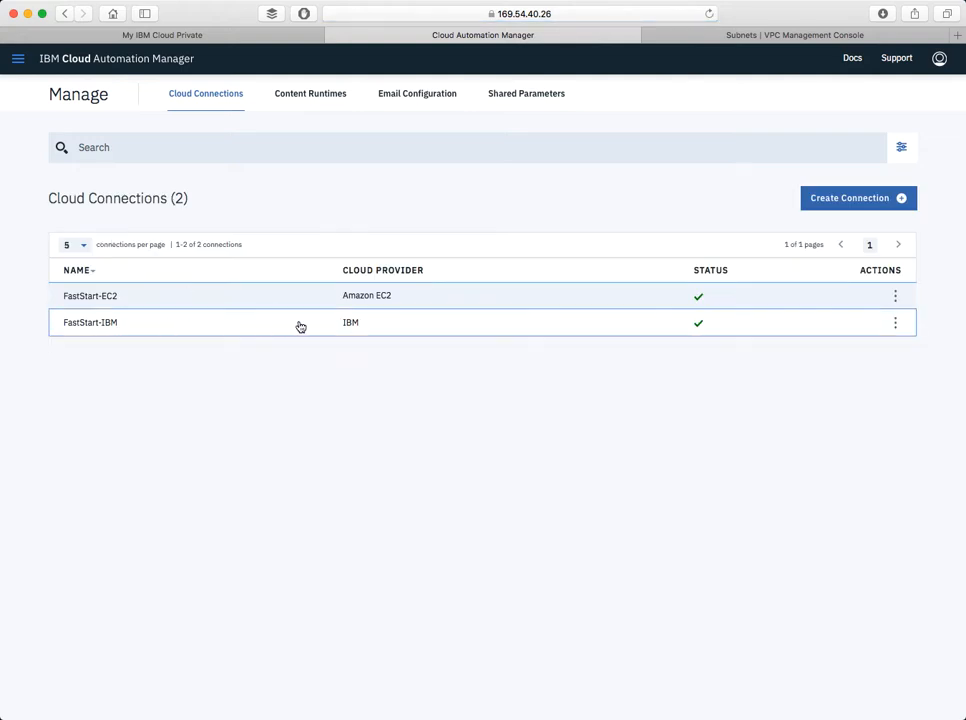
left_click(348, 299)
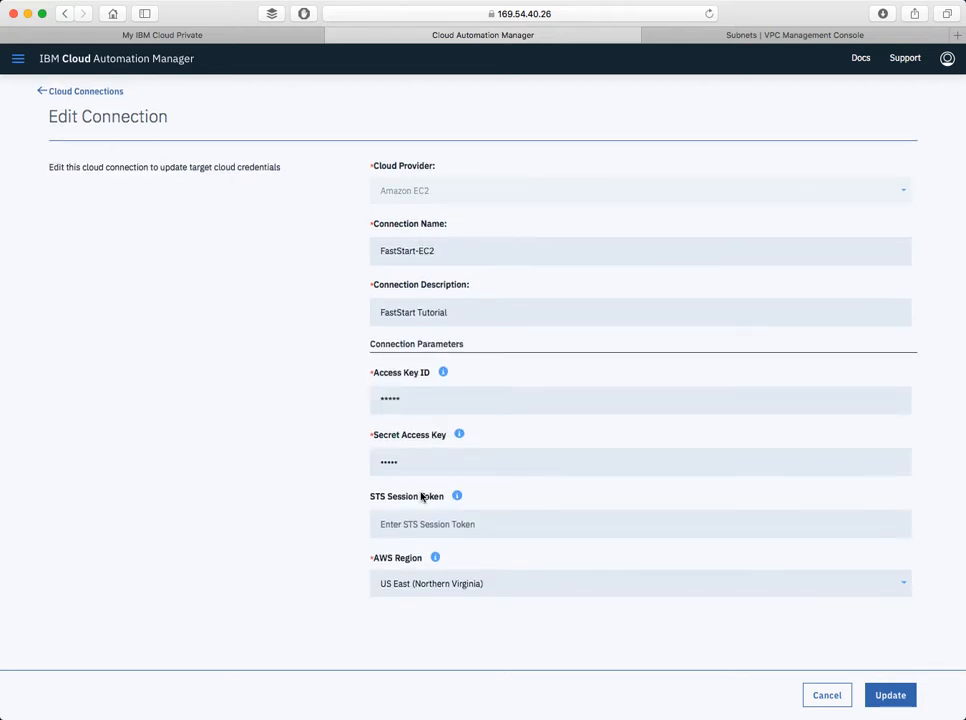
Leave the FastStart-EC2 connection's edit form without saving and test that connection.
left_click(836, 699)
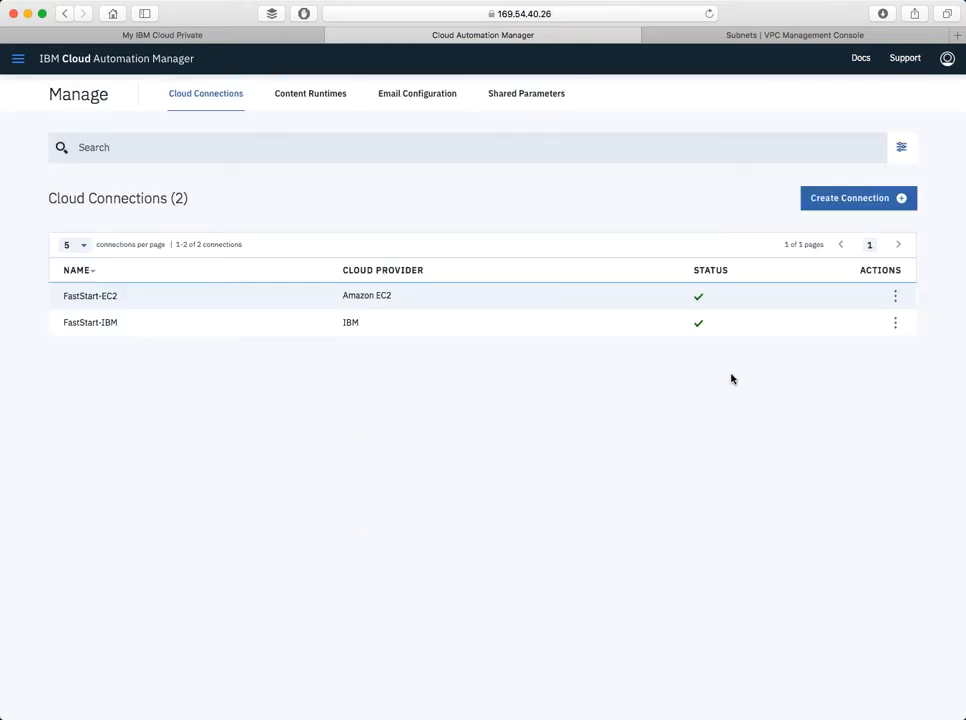
left_click(896, 298)
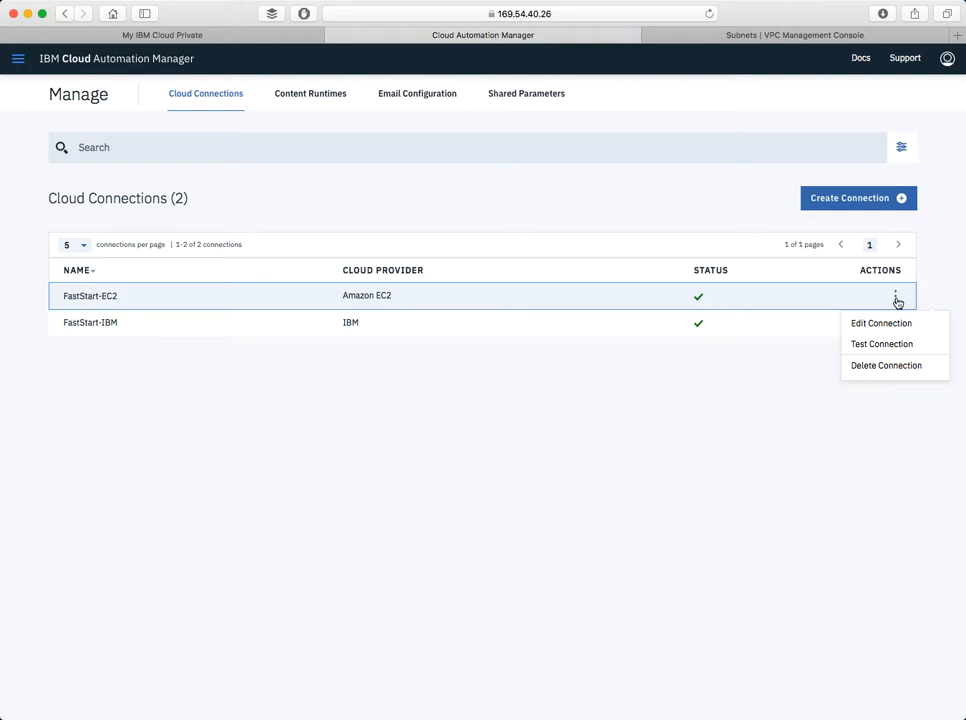
left_click(882, 343)
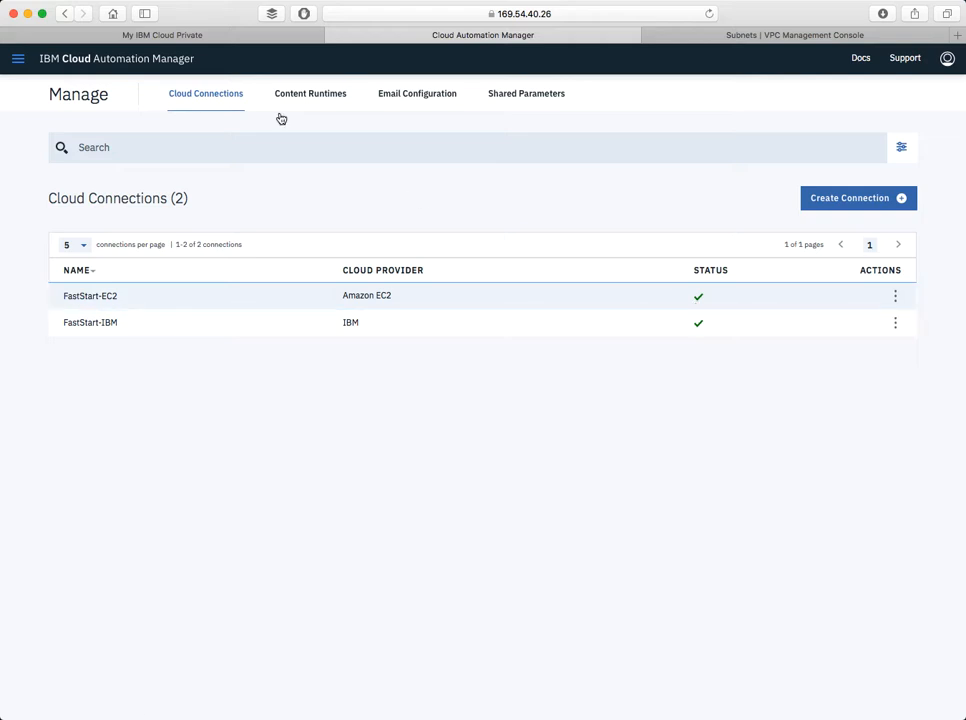
View the deployed template instances in Cloud Automation Manager.
left_click(19, 58)
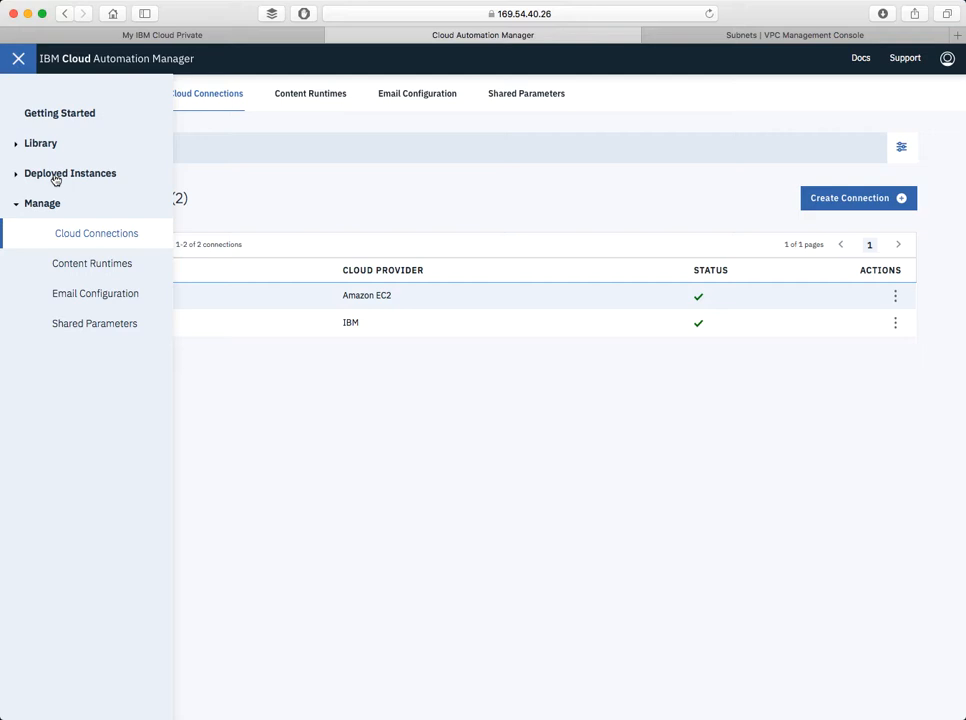
left_click(55, 175)
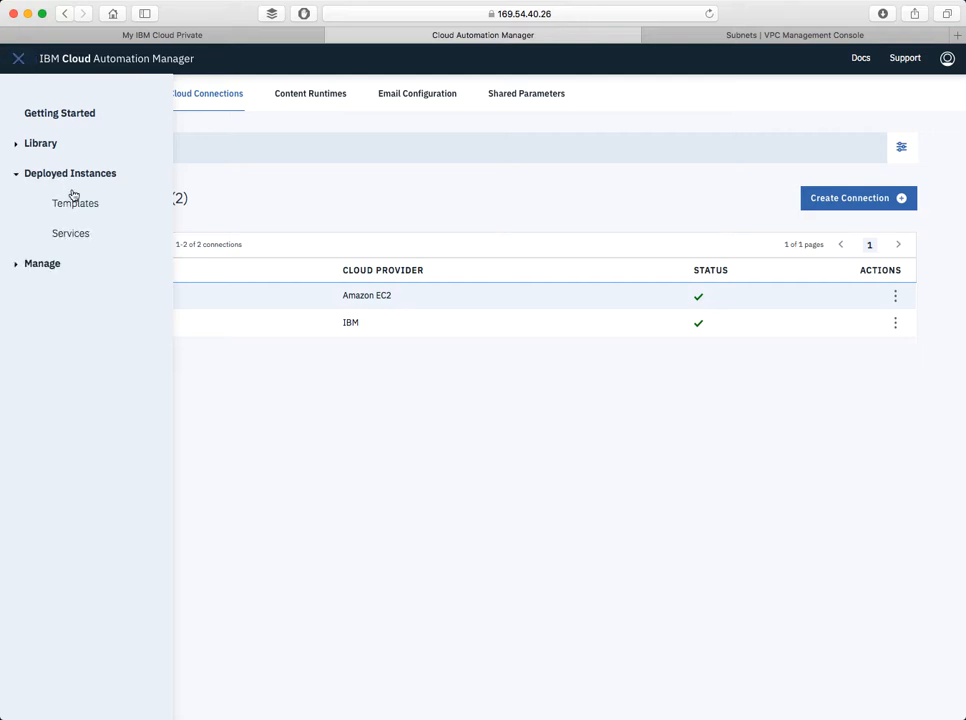
left_click(75, 204)
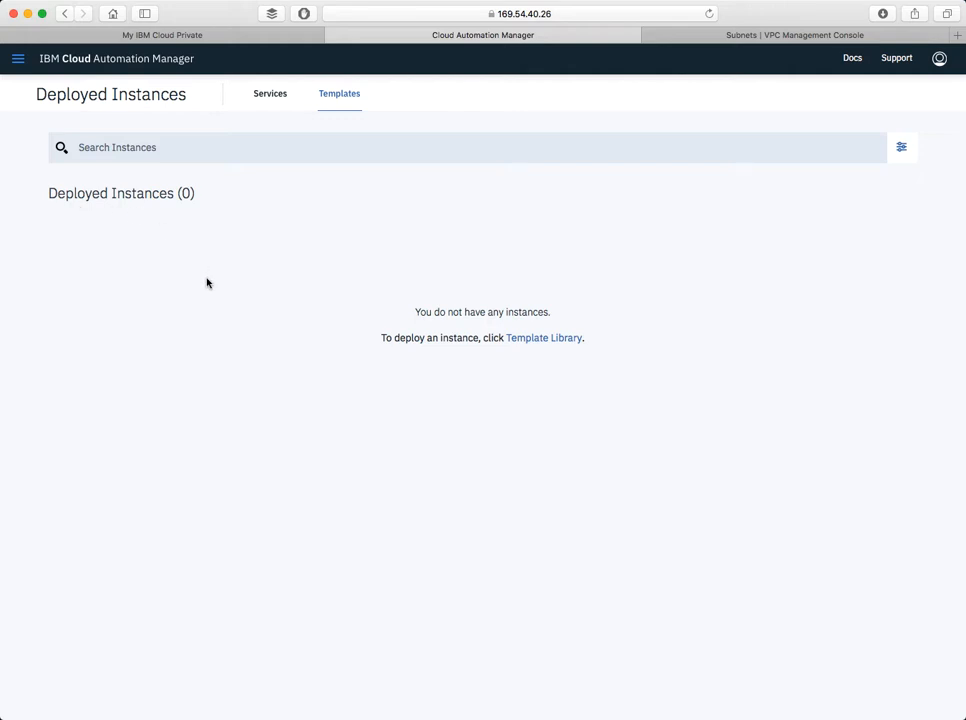
Open the Amazon EC2 Virtual Server with SSH Key - HCL template from the Starterpacks in the template library.
left_click(18, 63)
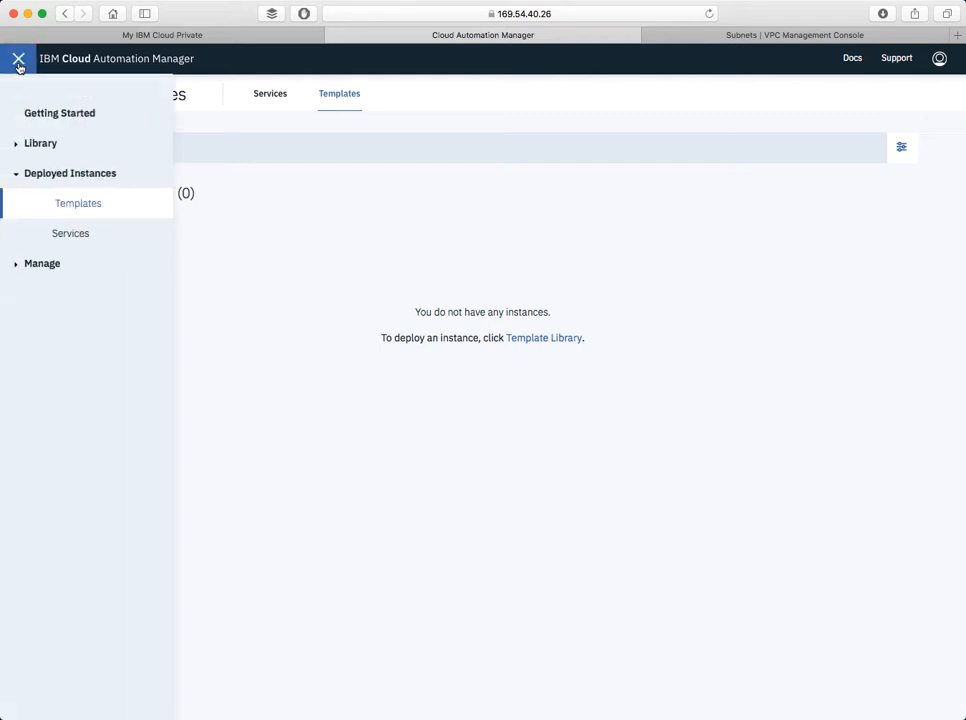
left_click(31, 146)
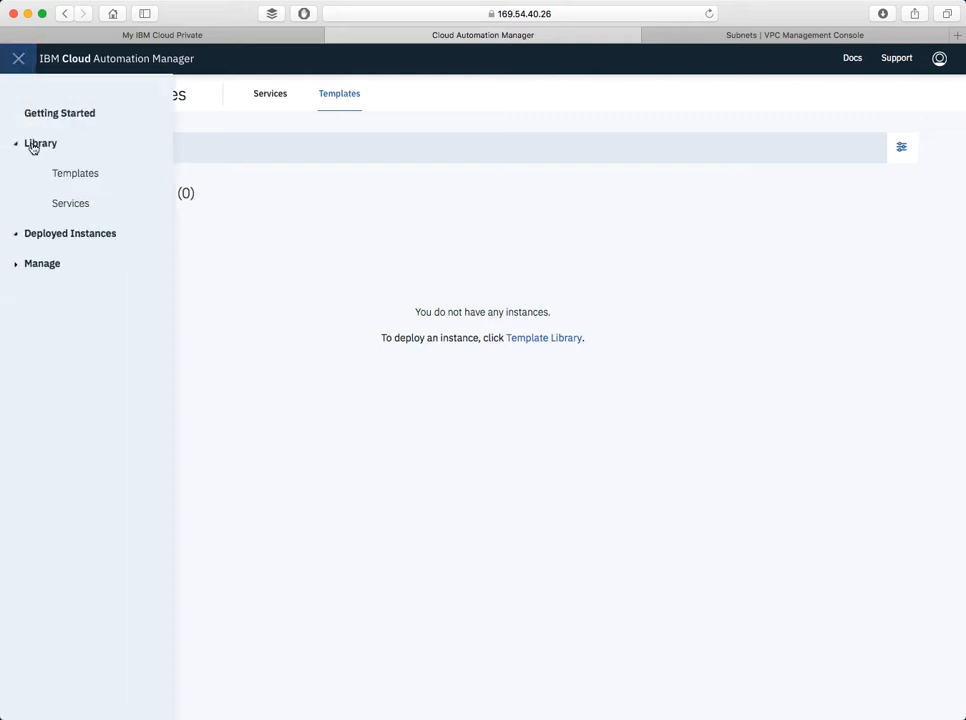
left_click(73, 175)
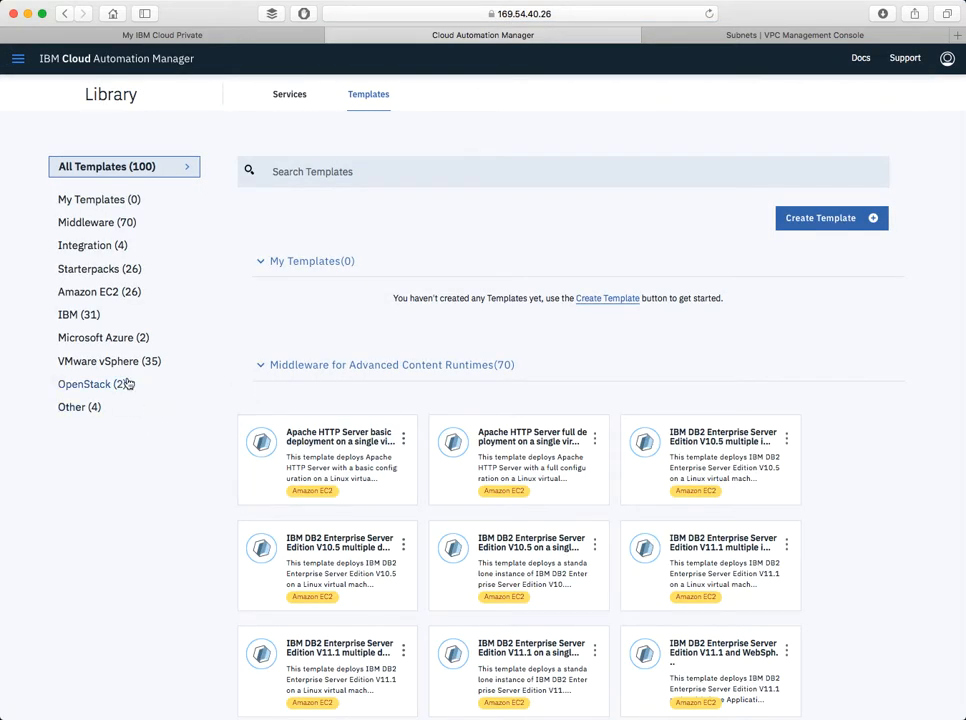
left_click(104, 270)
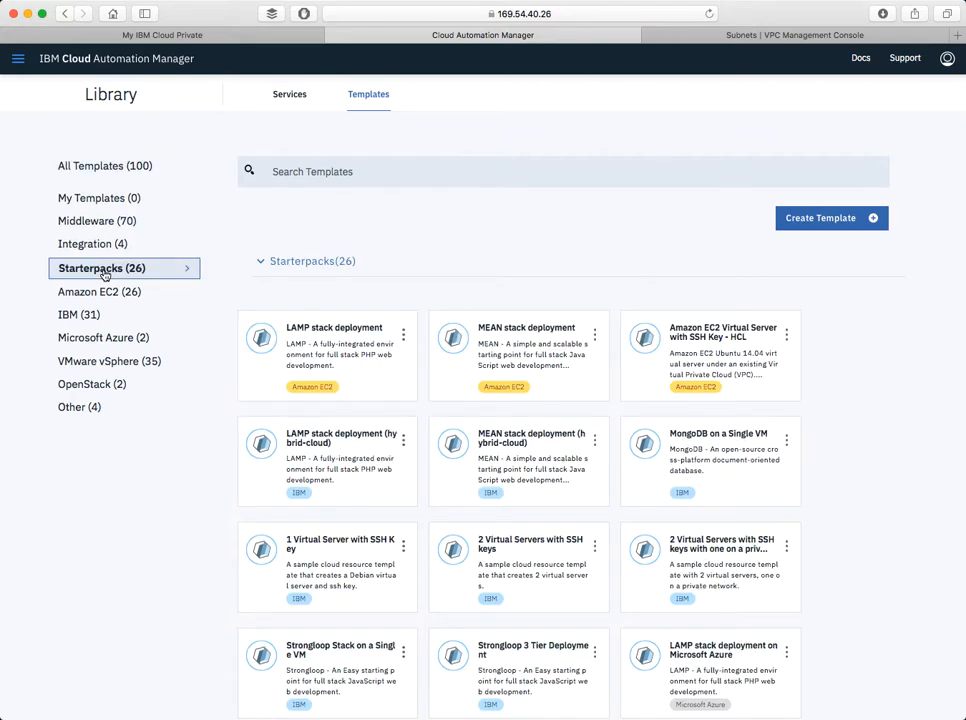
left_click(755, 376)
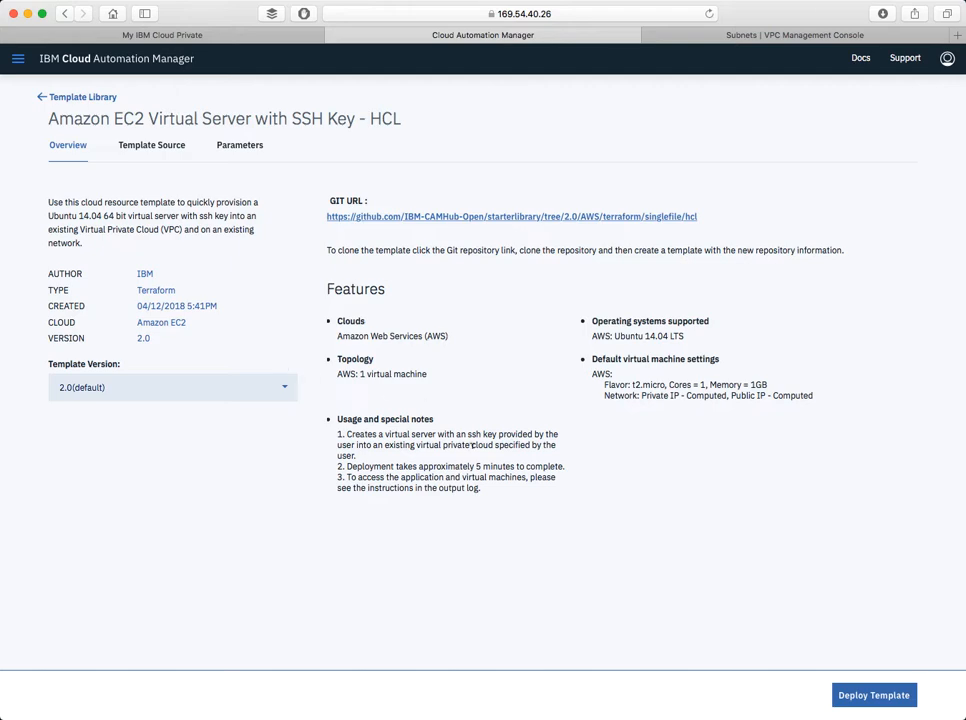
Switch to the AWS console, view the list of VPCs, and open the EC2 instances list.
left_click(733, 40)
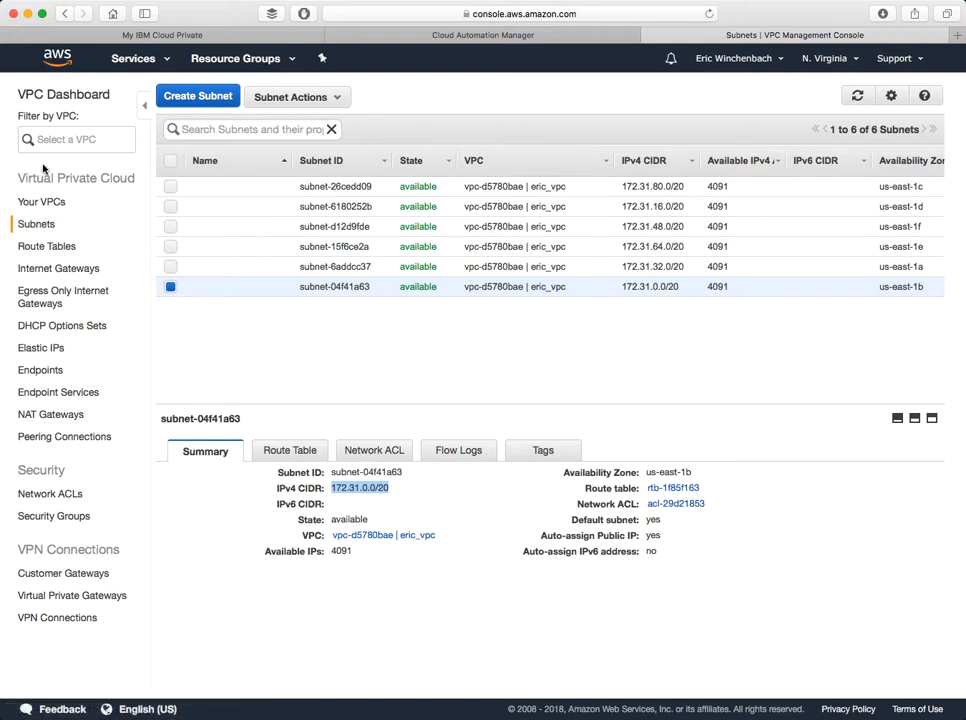
left_click(44, 205)
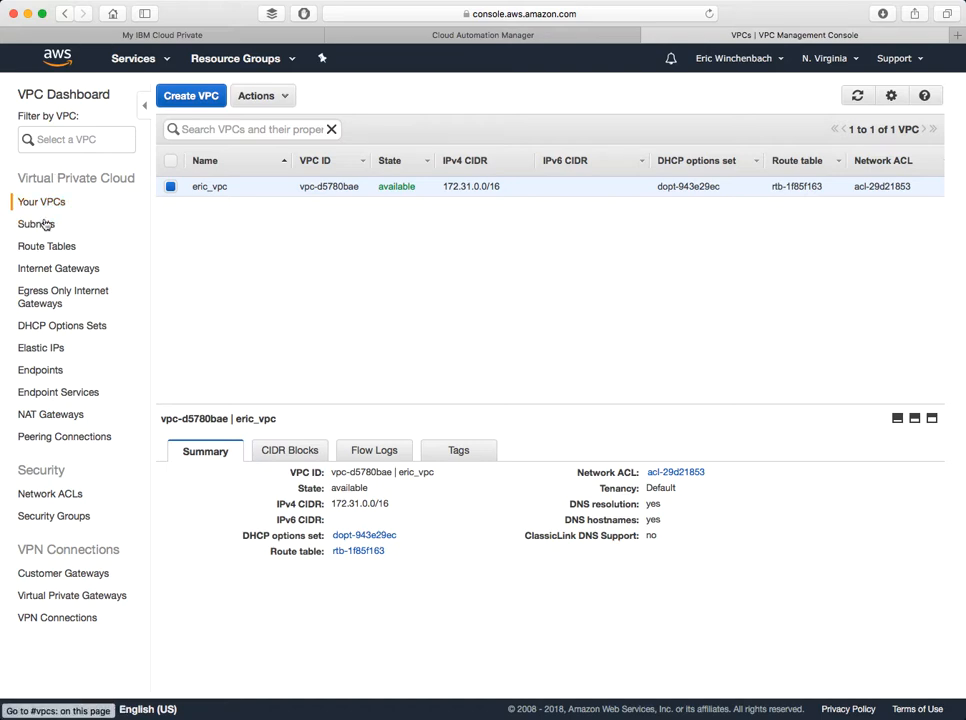
left_click(145, 66)
left_click(39, 149)
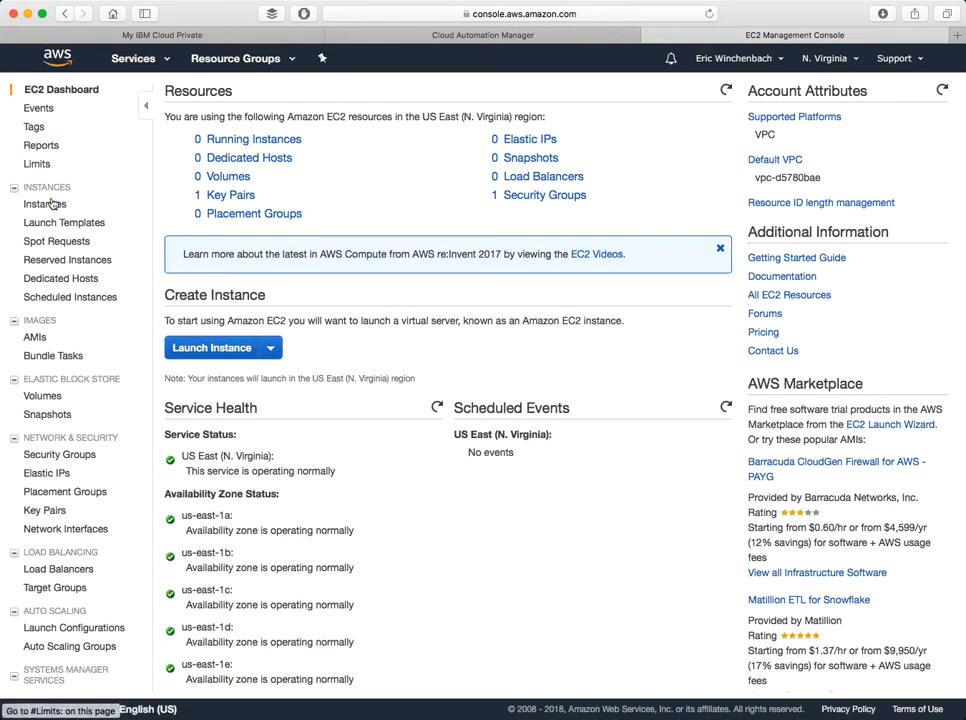
left_click(50, 205)
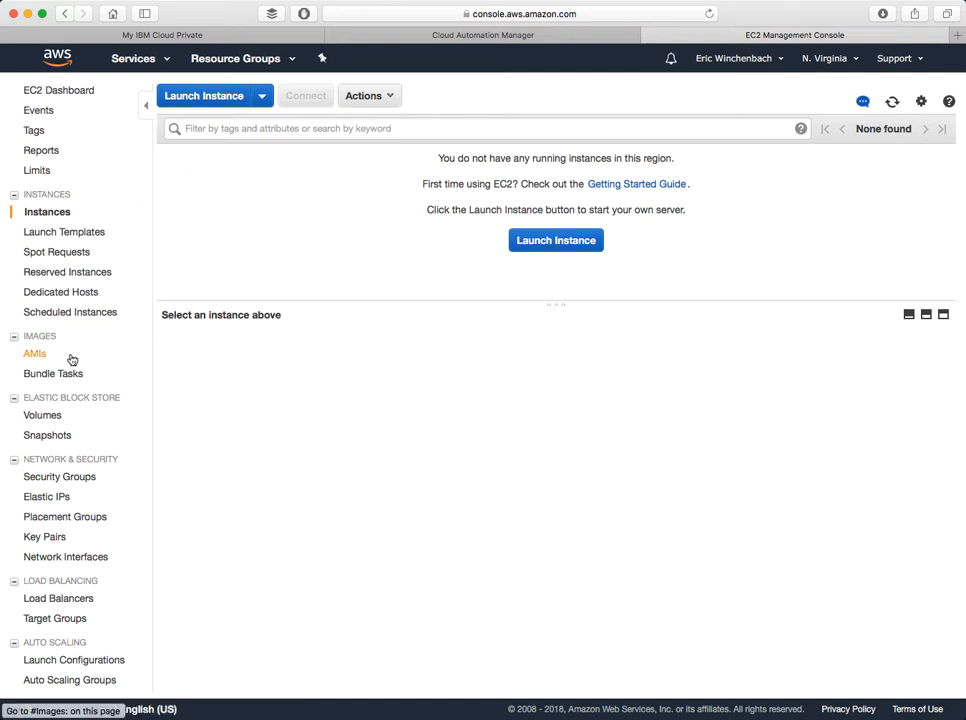
View the inbound rules of the default VPC security group and highlight the All traffic rule.
left_click(48, 480)
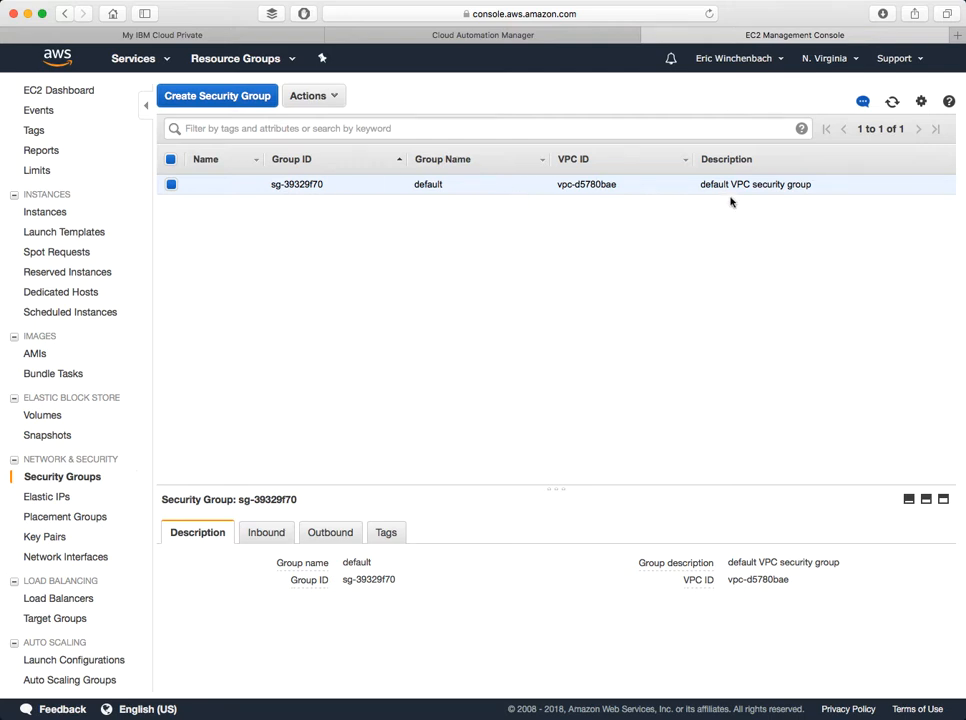
left_click(277, 539)
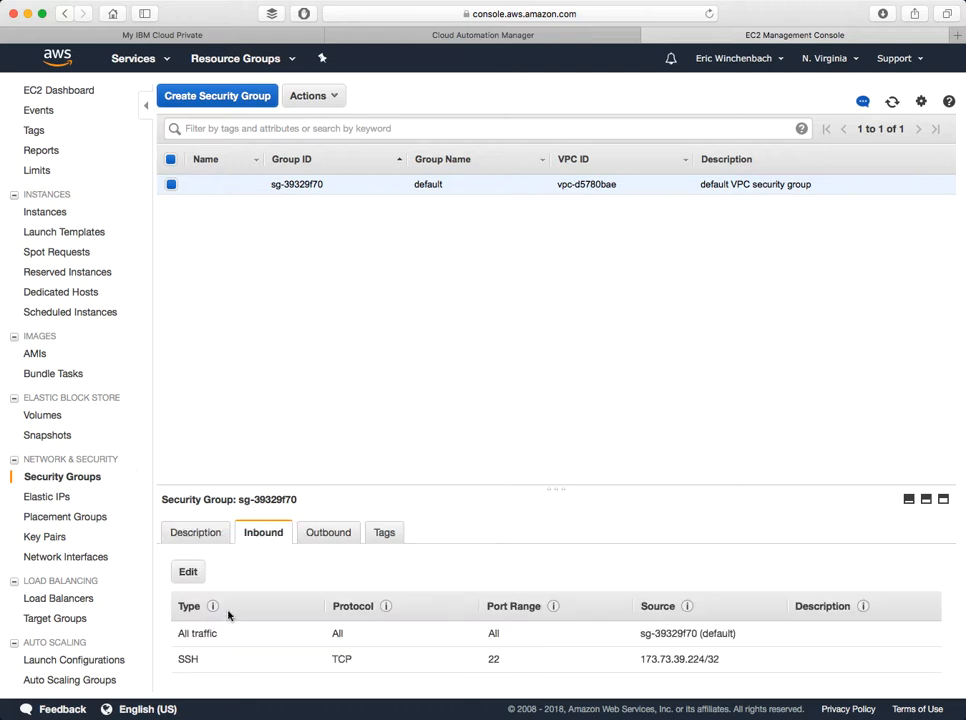
left_click_drag(177, 637, 290, 631)
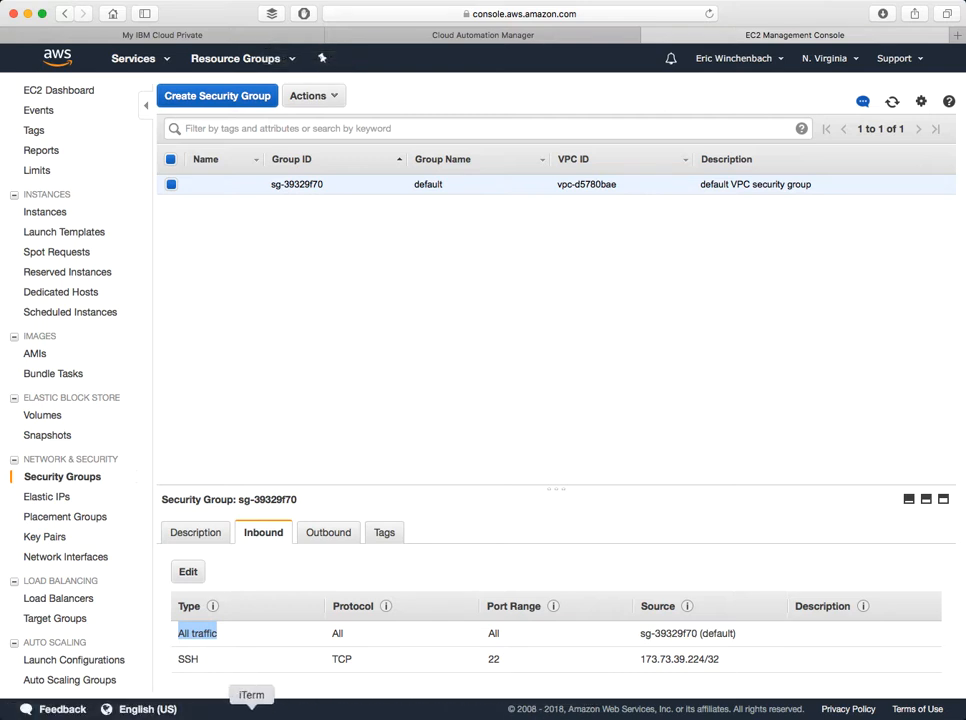
Switch to iTerm, generate an RSA key pair in the keys folder with ssh-keygen and an empty passphrase, and list the files.
left_click(252, 712)
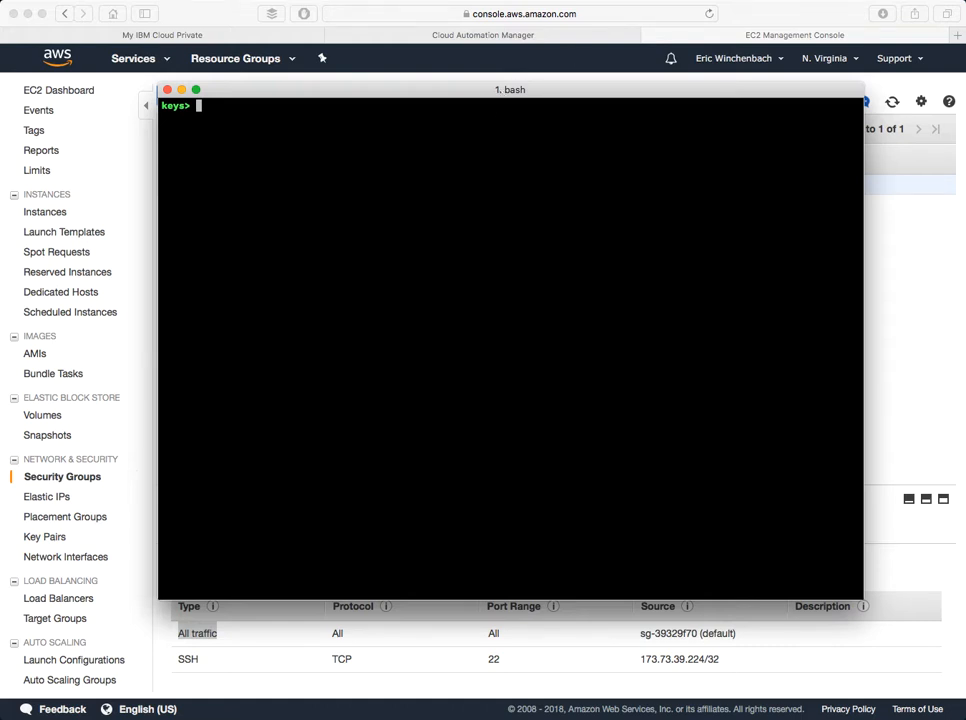
left_click(809, 0)
left_click(840, 0)
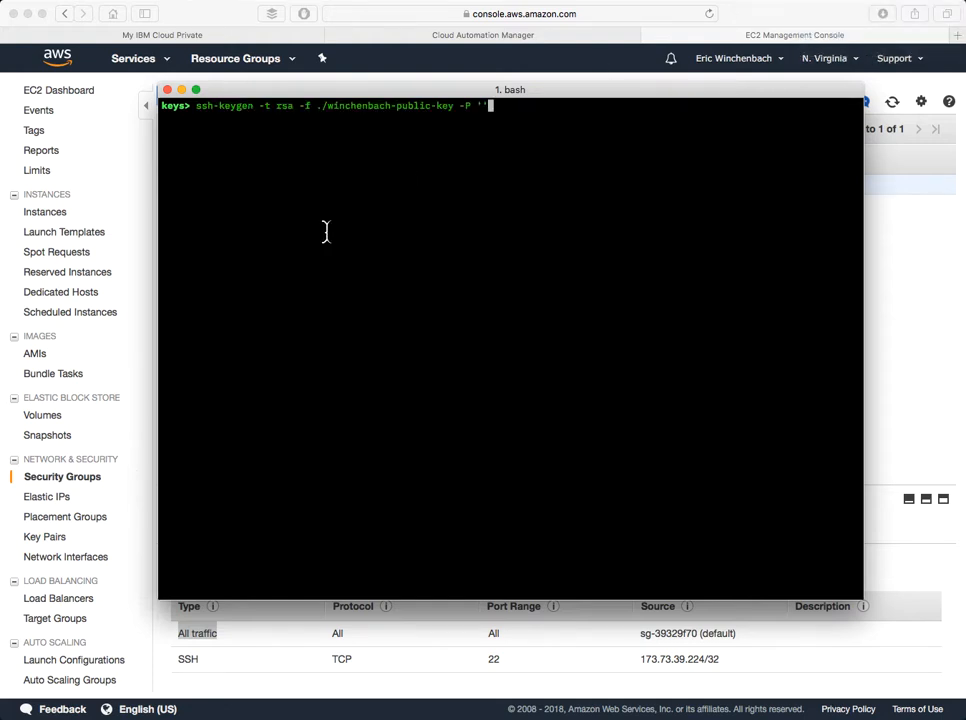
key("Return")
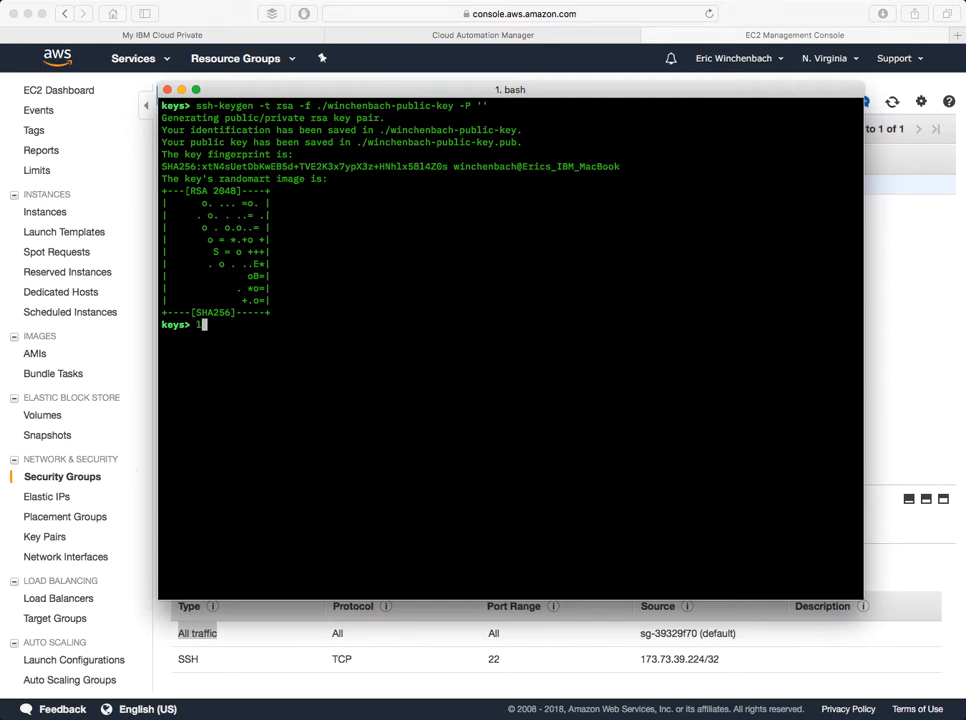
type("ll")
key("Return")
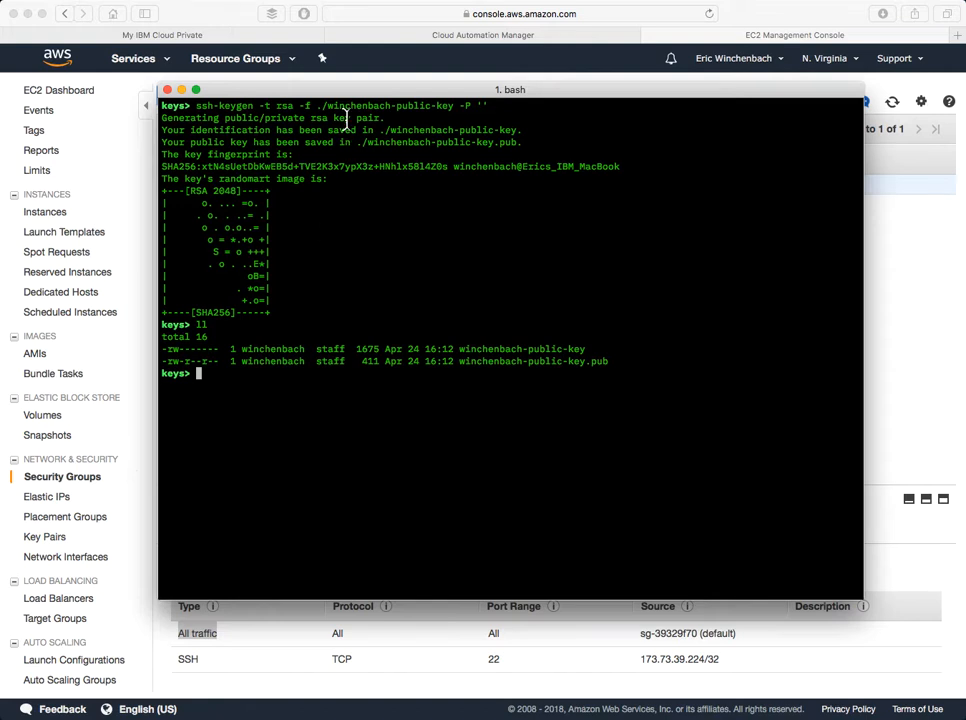
Switch back to Cloud Automation Manager and start deploying the Amazon EC2 Virtual Server with SSH Key - HCL template.
left_click(242, 17)
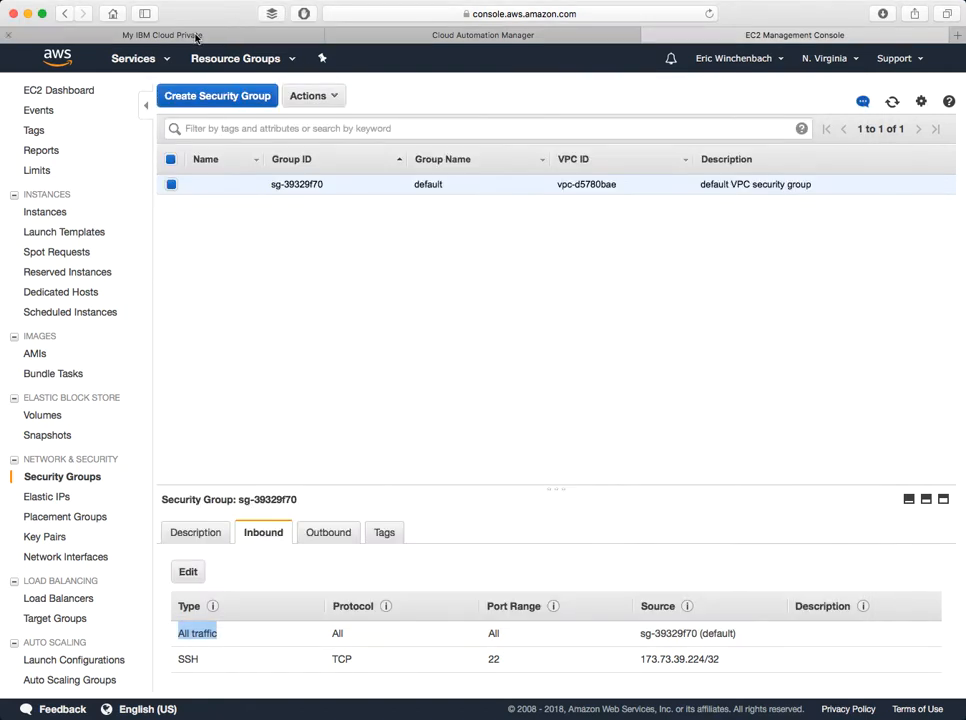
left_click(195, 36)
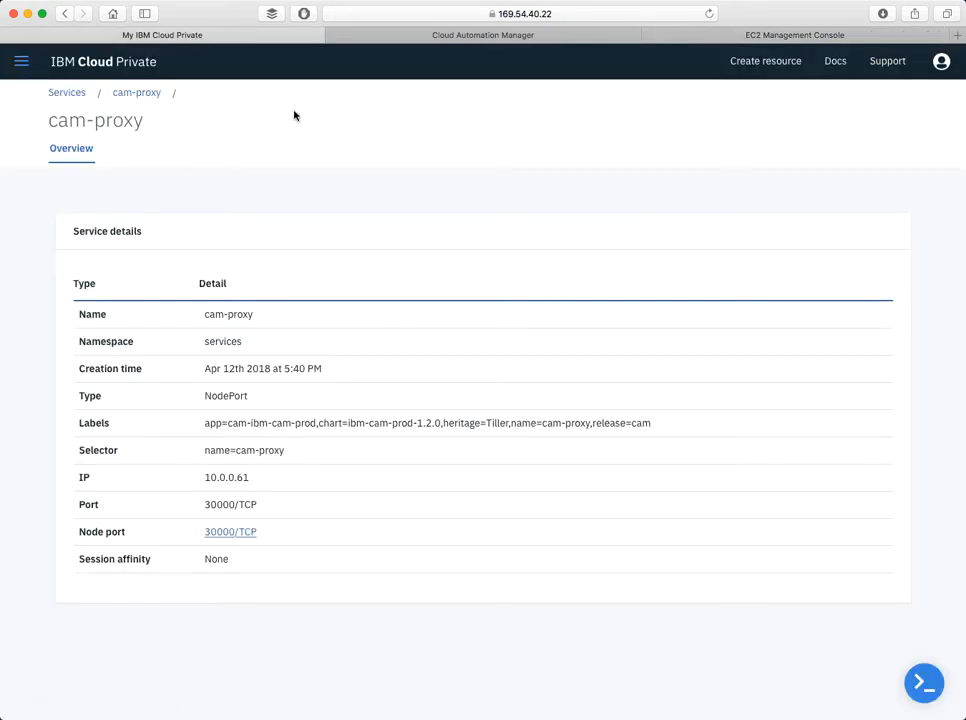
left_click(350, 36)
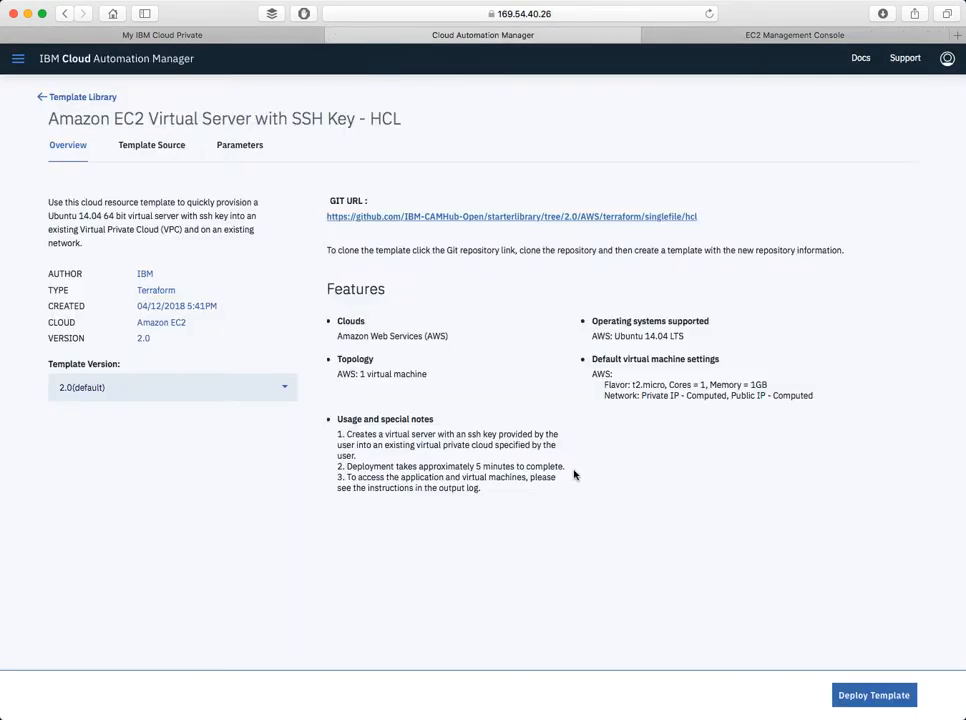
left_click(866, 699)
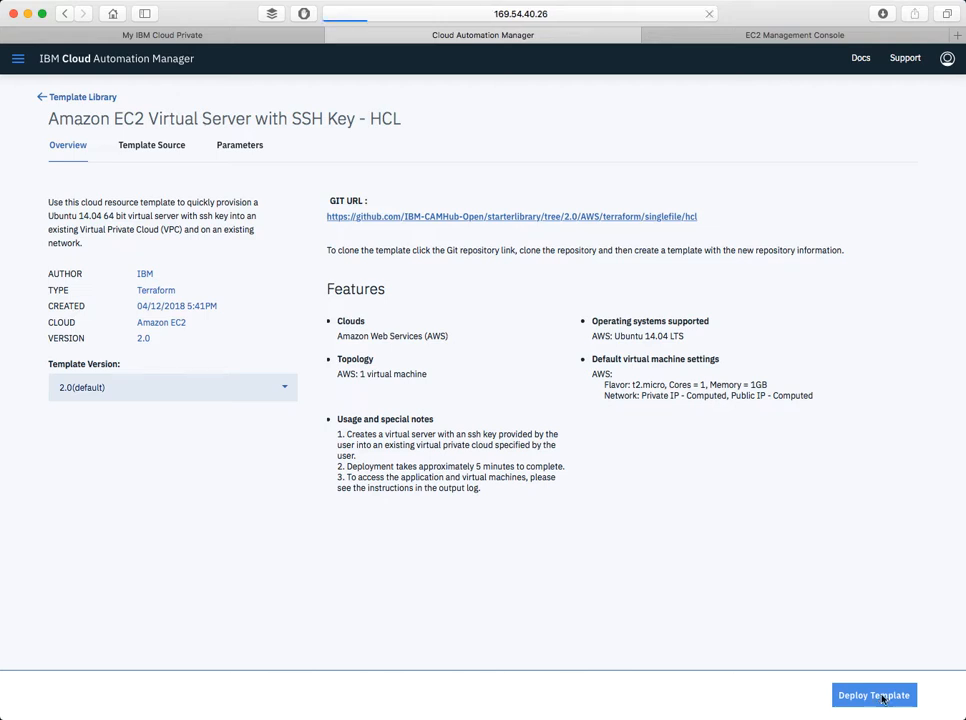
left_click(882, 698)
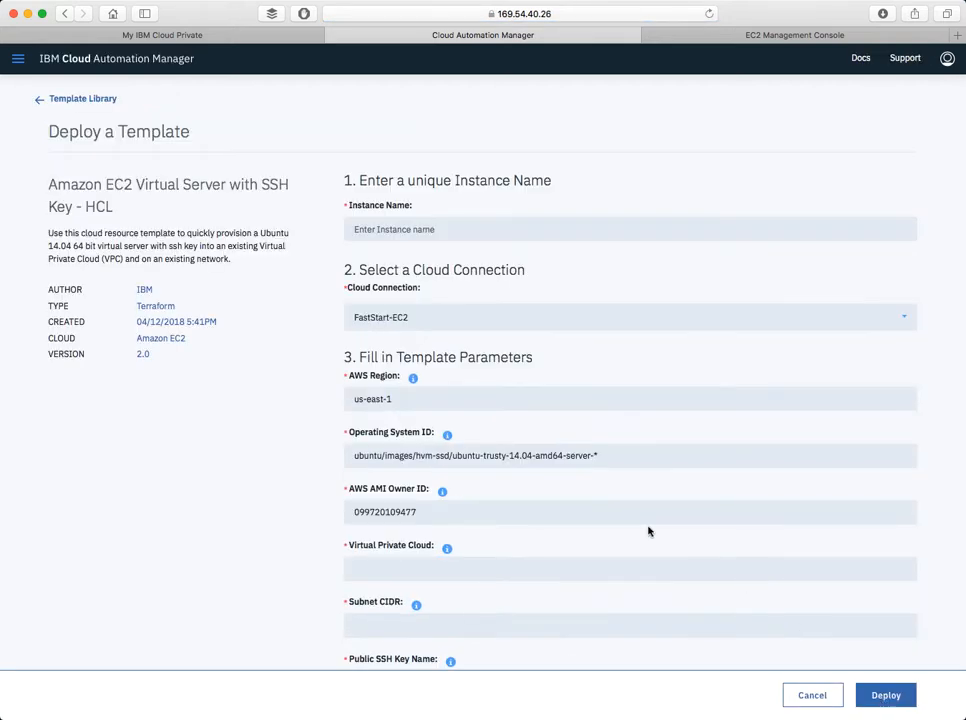
Enter an instance name consisting of the account holder's first name followed by "-aws-ubuntu".
left_click(470, 231)
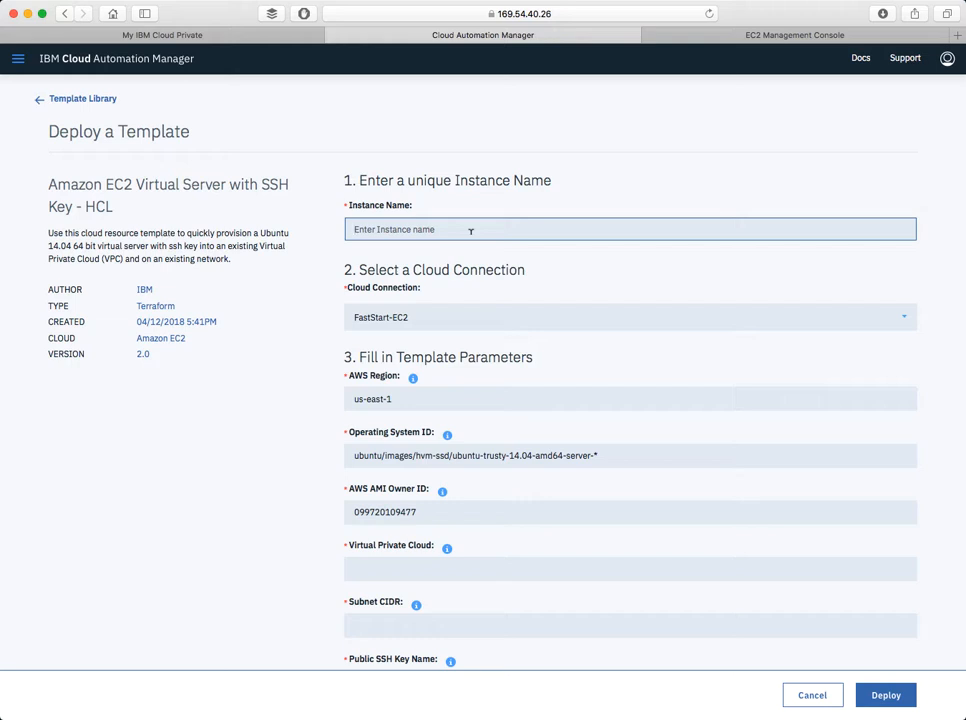
type("eric-aws-ubuntu")
scroll(249, 433, "down", 1)
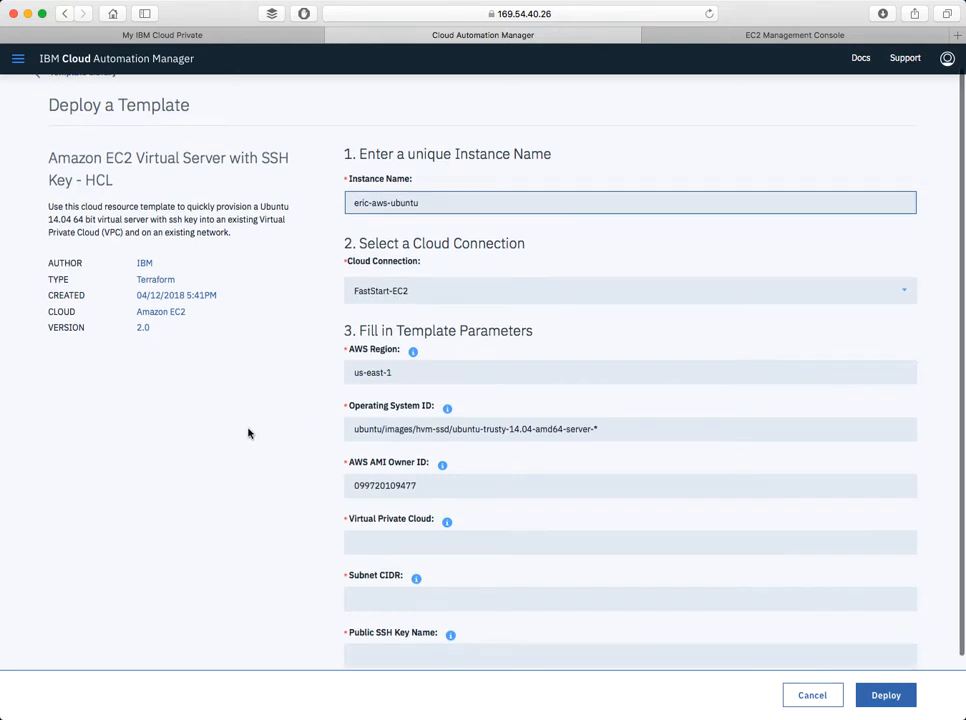
scroll(366, 495, "down", 3)
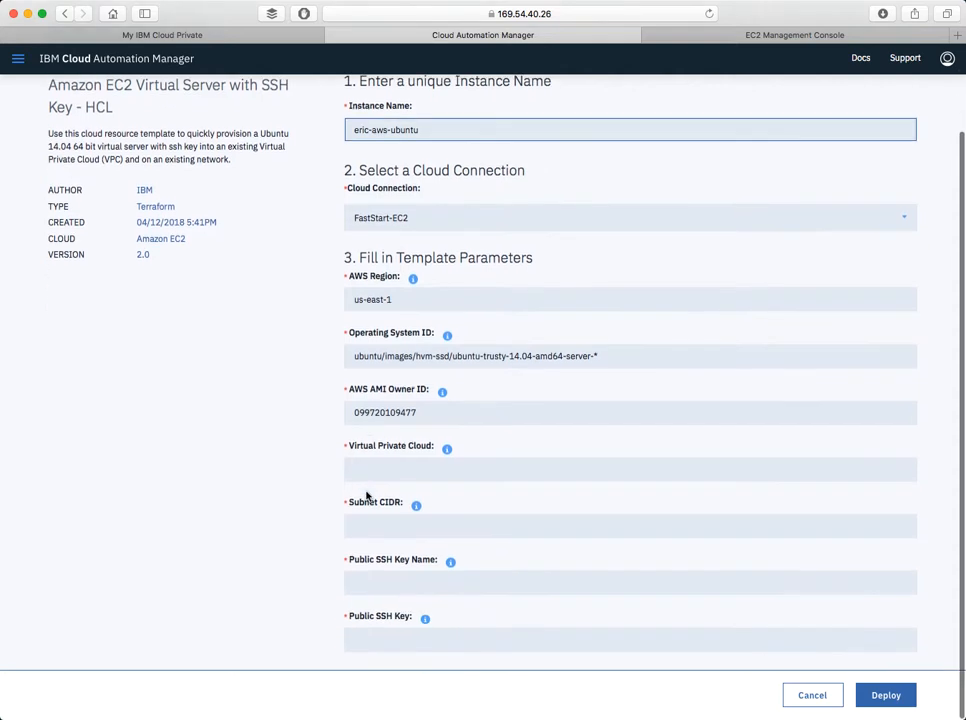
Look up the existing VPC's name in the AWS VPC console and enter it as the template's Virtual Private Cloud parameter.
left_click(374, 465)
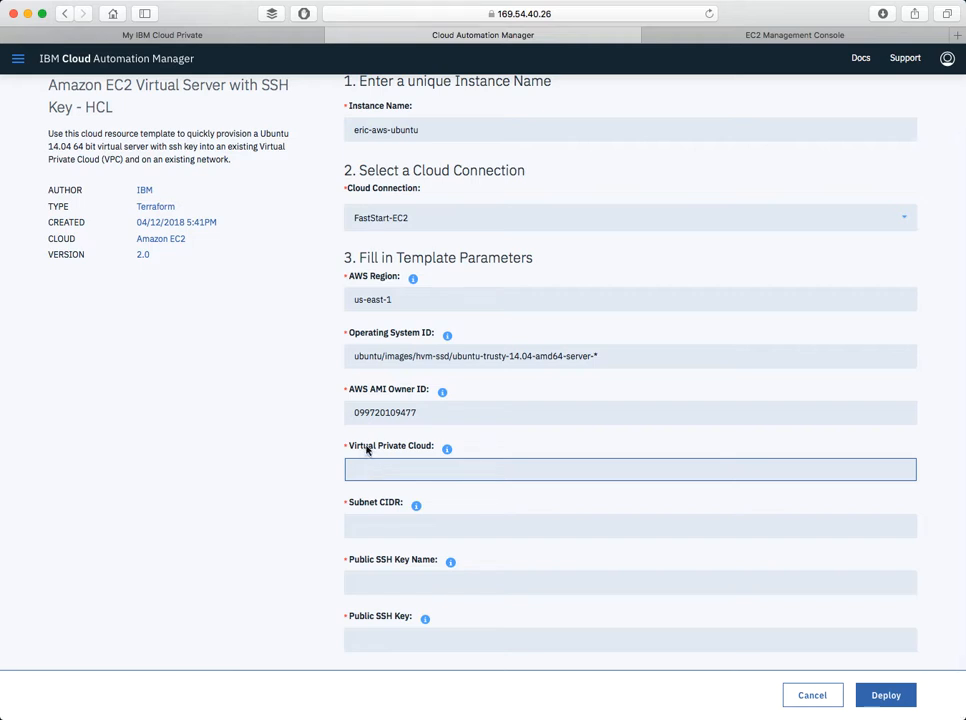
mouse_move(447, 450)
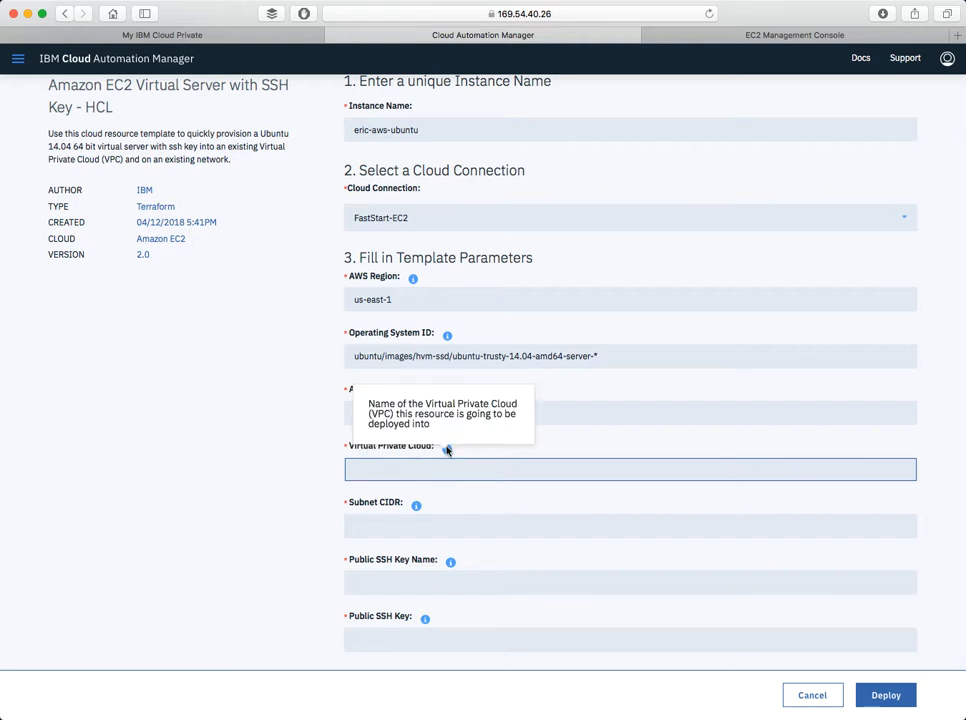
left_click(690, 40)
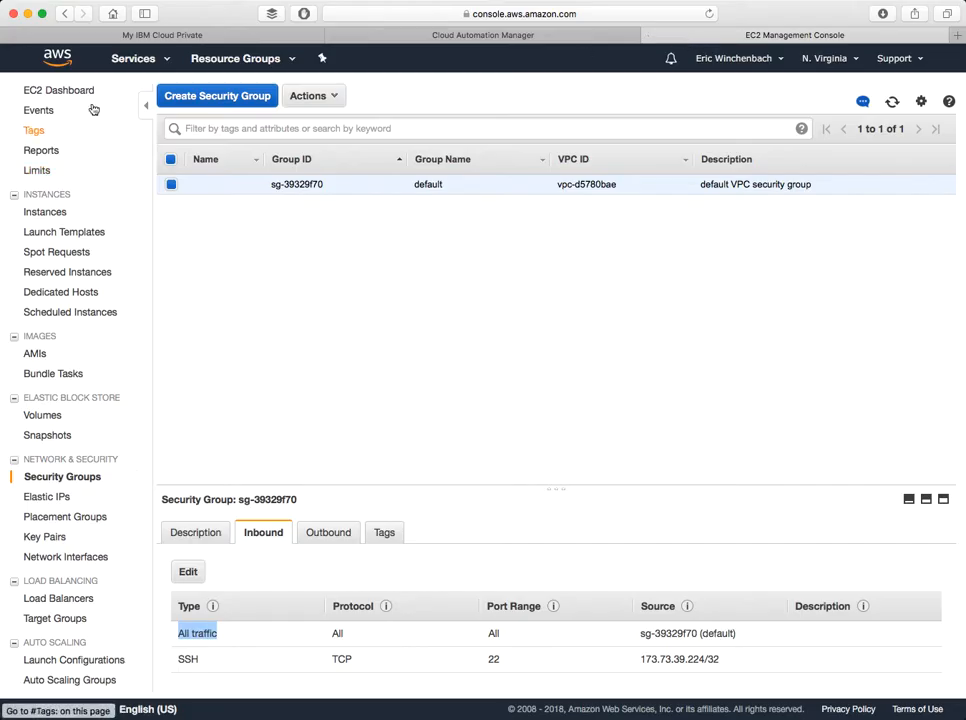
left_click(108, 57)
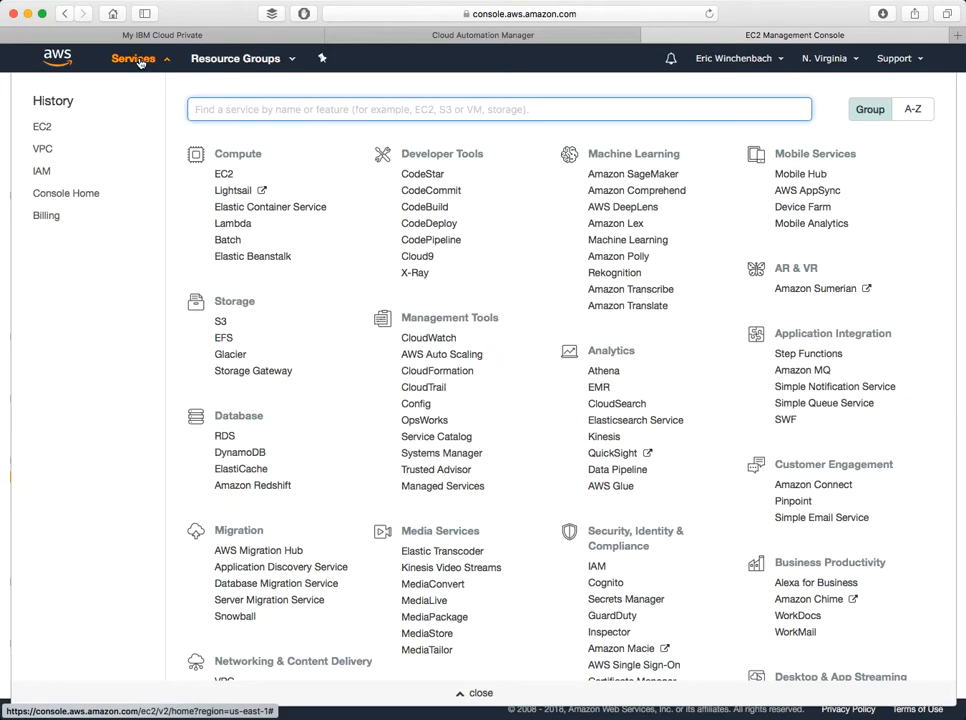
left_click(43, 148)
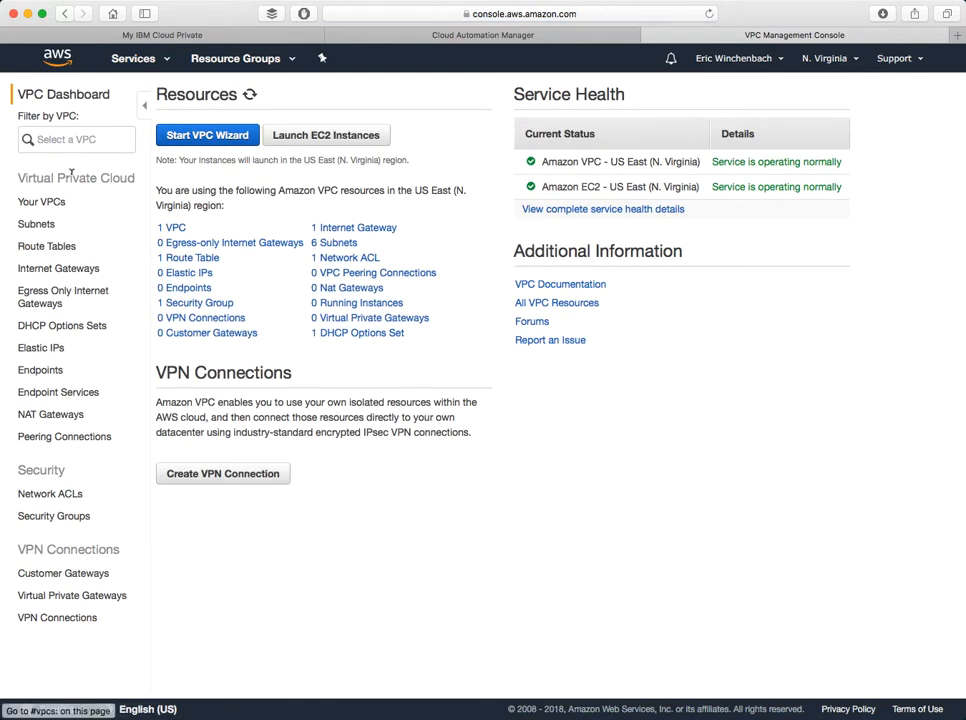
left_click(172, 229)
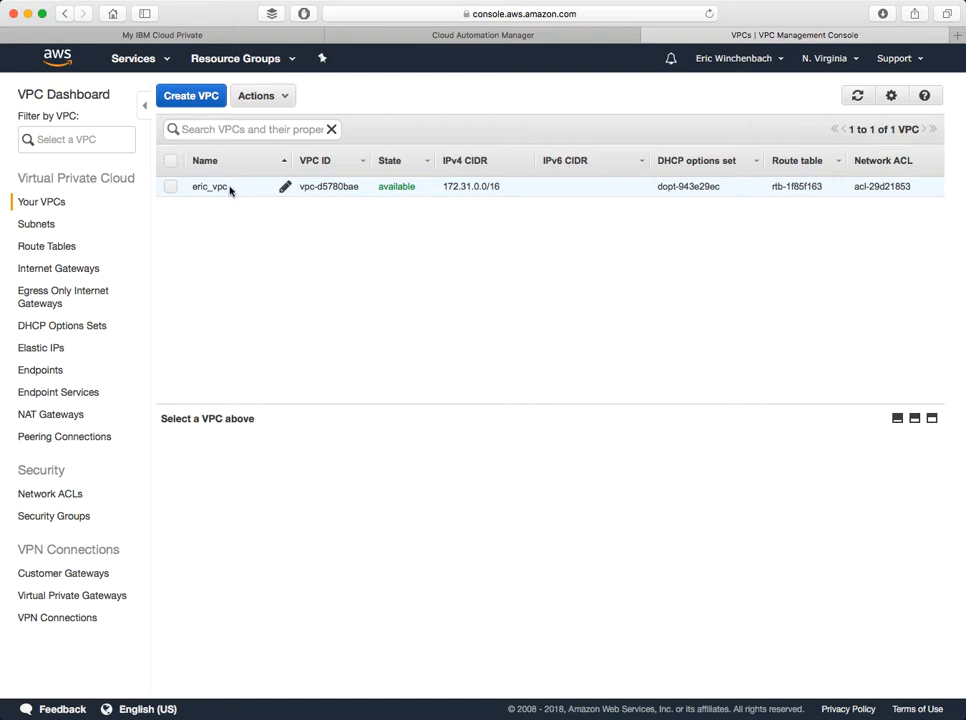
left_click(366, 35)
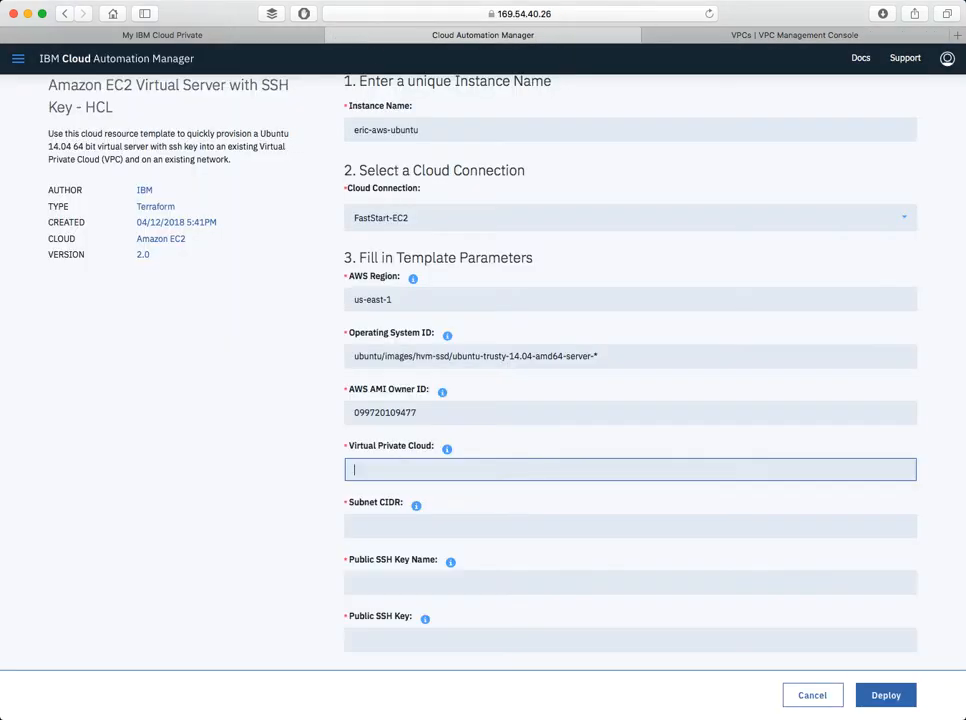
left_click(810, 0)
left_click(840, 0)
Look up the VPC's subnets in the AWS console and set the template's Subnet CIDR to 172.31.0.0/20.
left_click(378, 521)
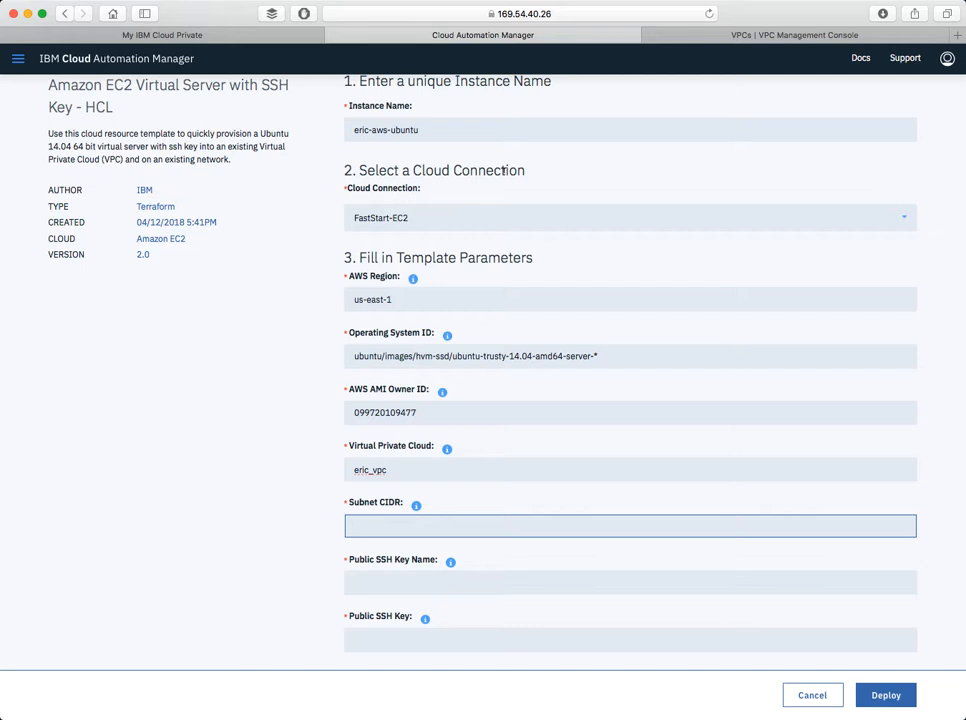
mouse_move(418, 508)
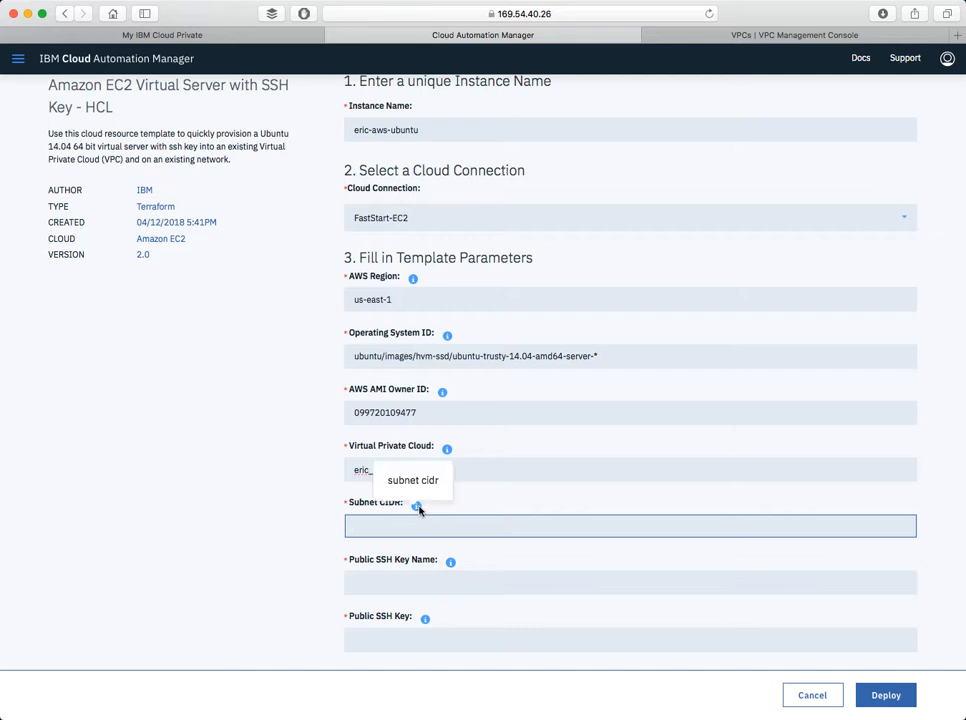
left_click(690, 35)
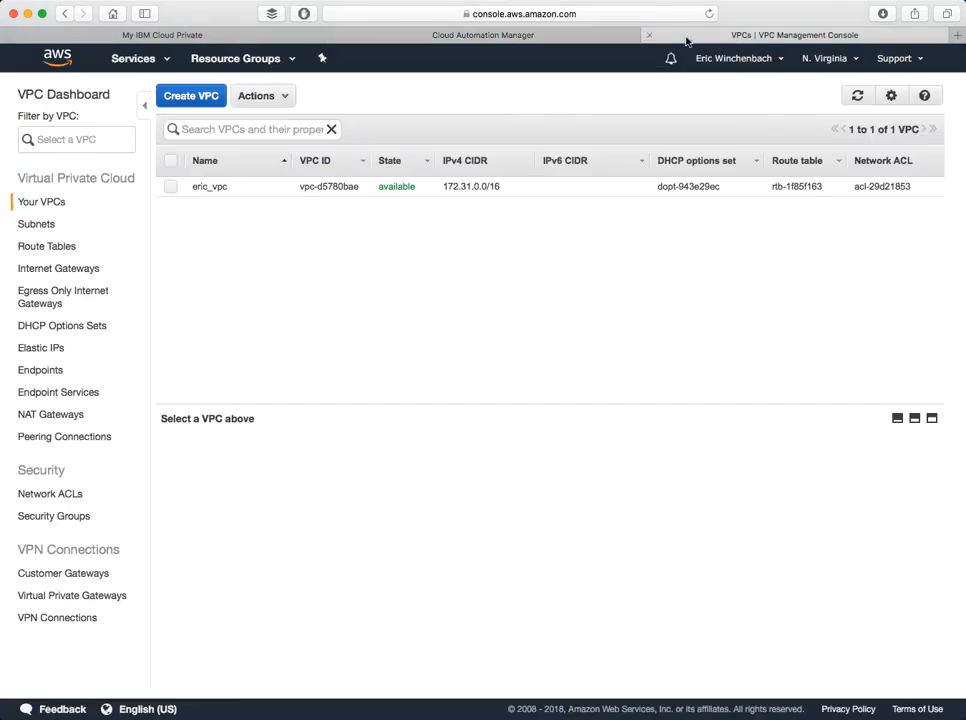
left_click(44, 227)
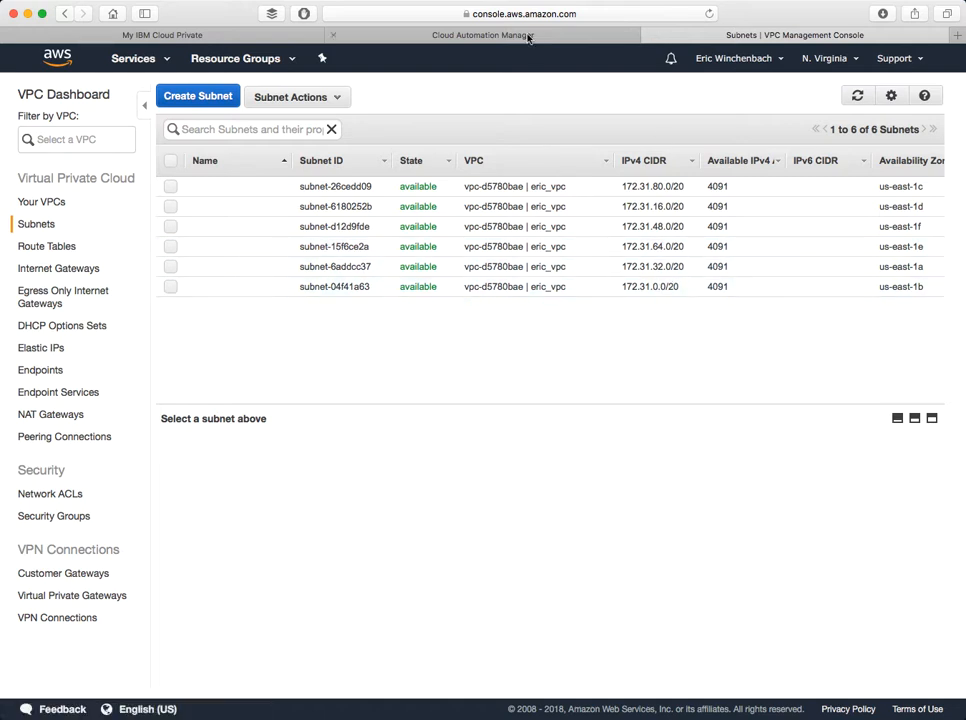
left_click(591, 34)
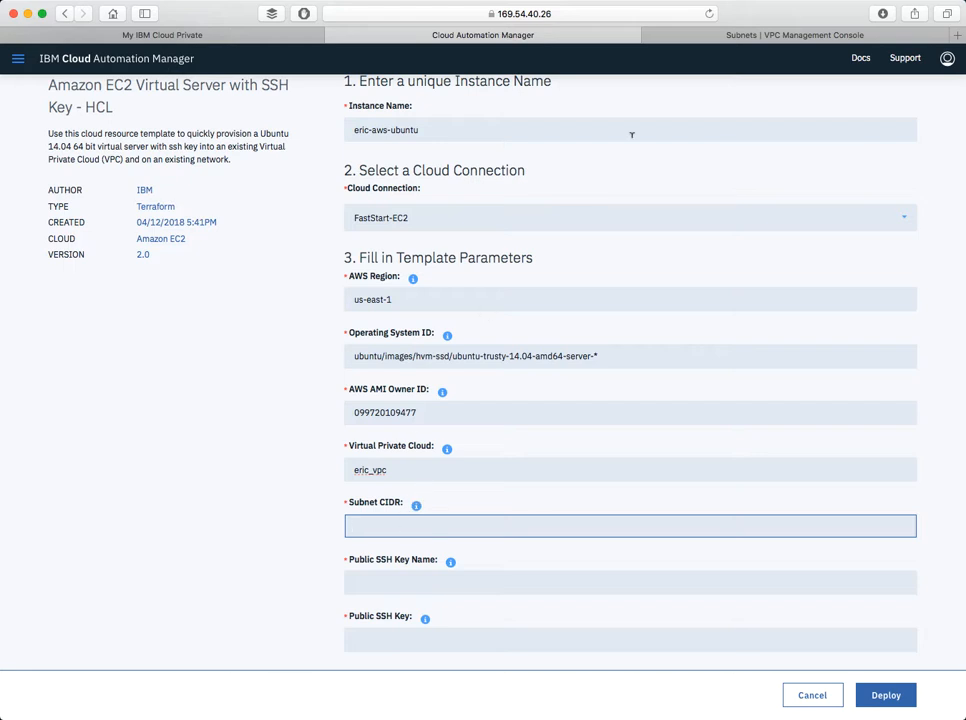
left_click(810, 0)
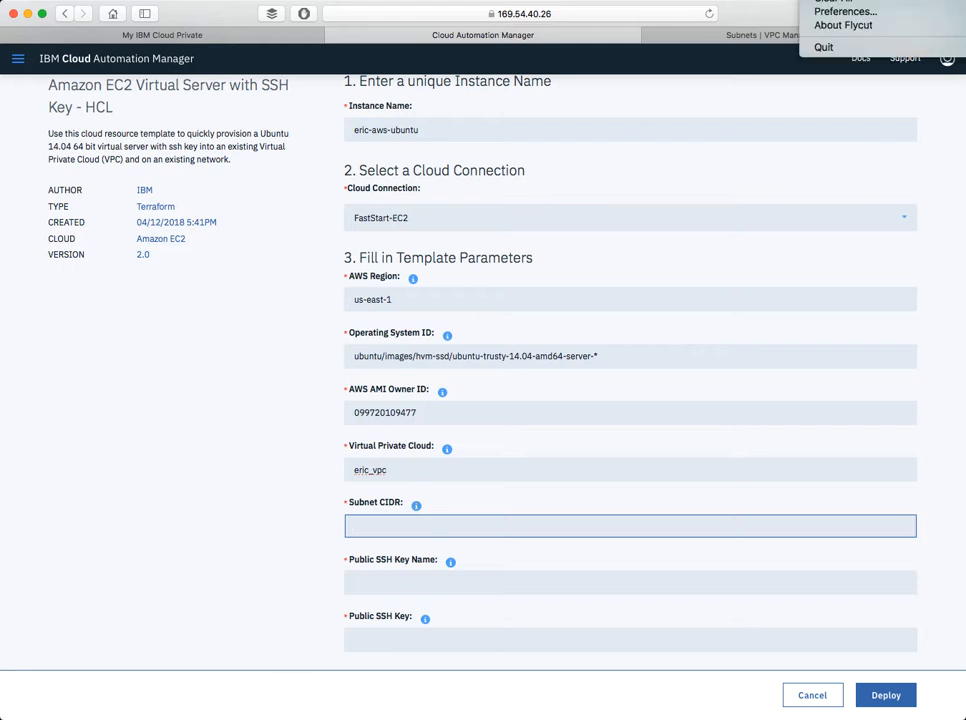
left_click(850, 0)
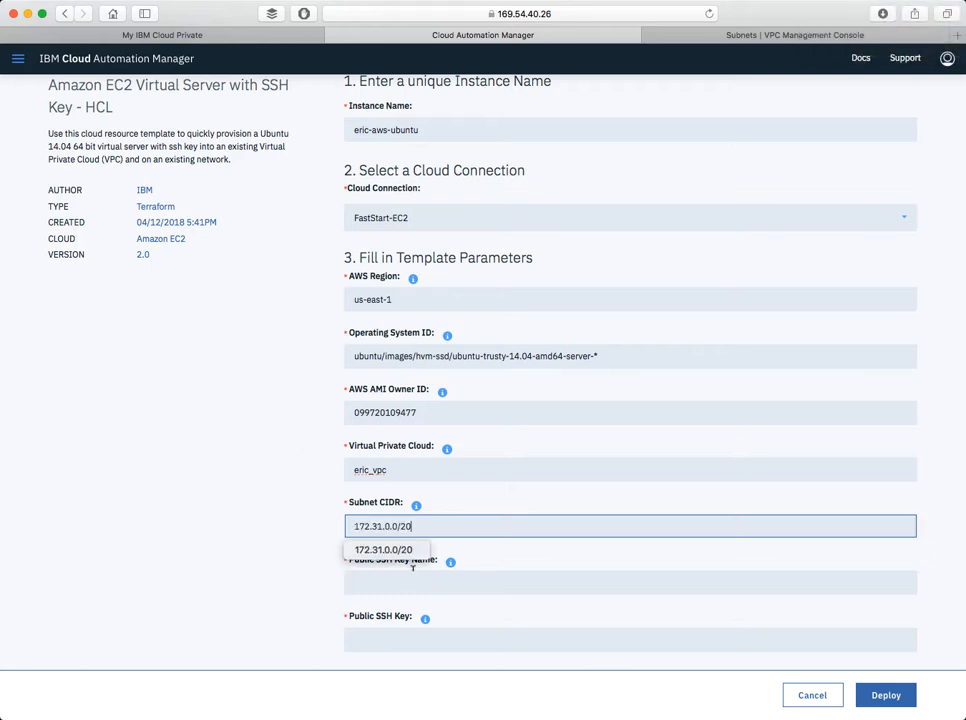
Copy the private key's file name from the iTerm listing into the Public SSH Key Name parameter in Cloud Automation Manager.
left_click(375, 561)
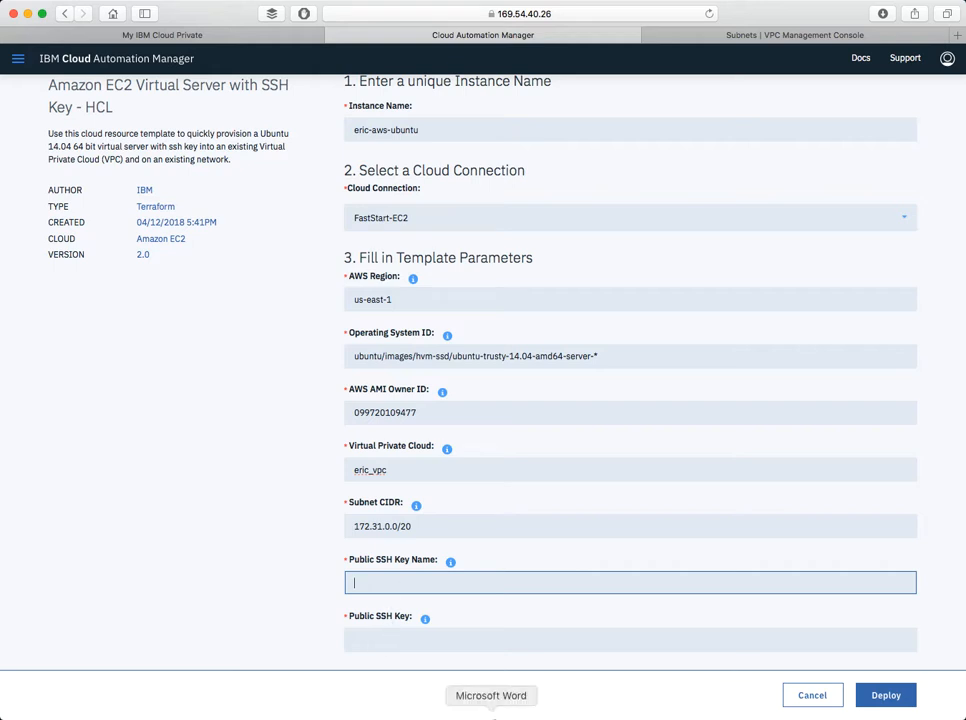
left_click(244, 717)
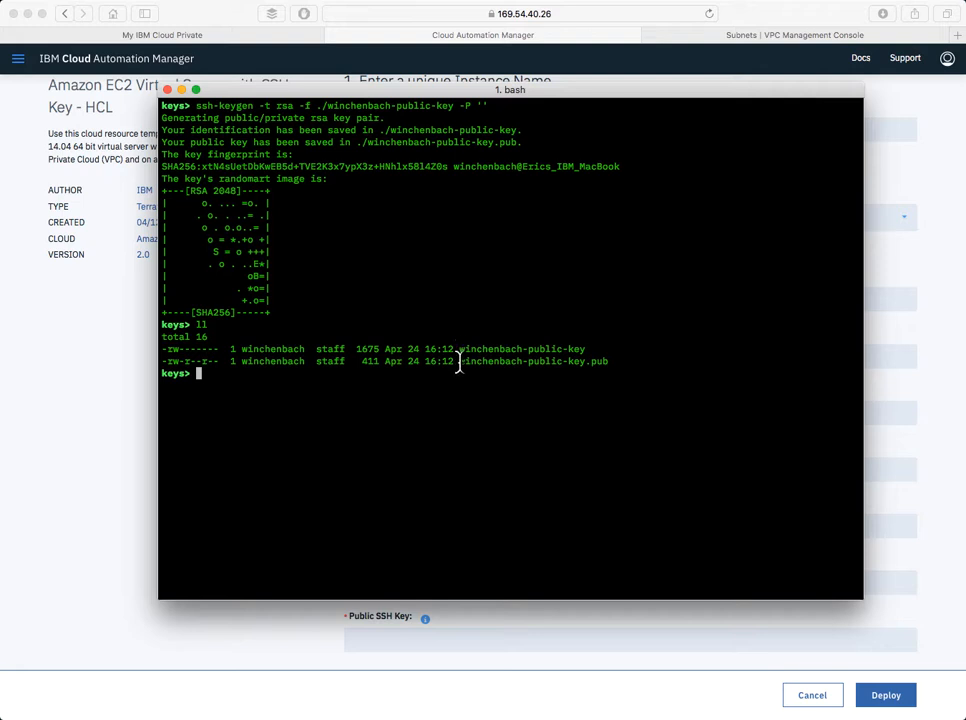
left_click_drag(458, 349, 574, 347)
key("super+c")
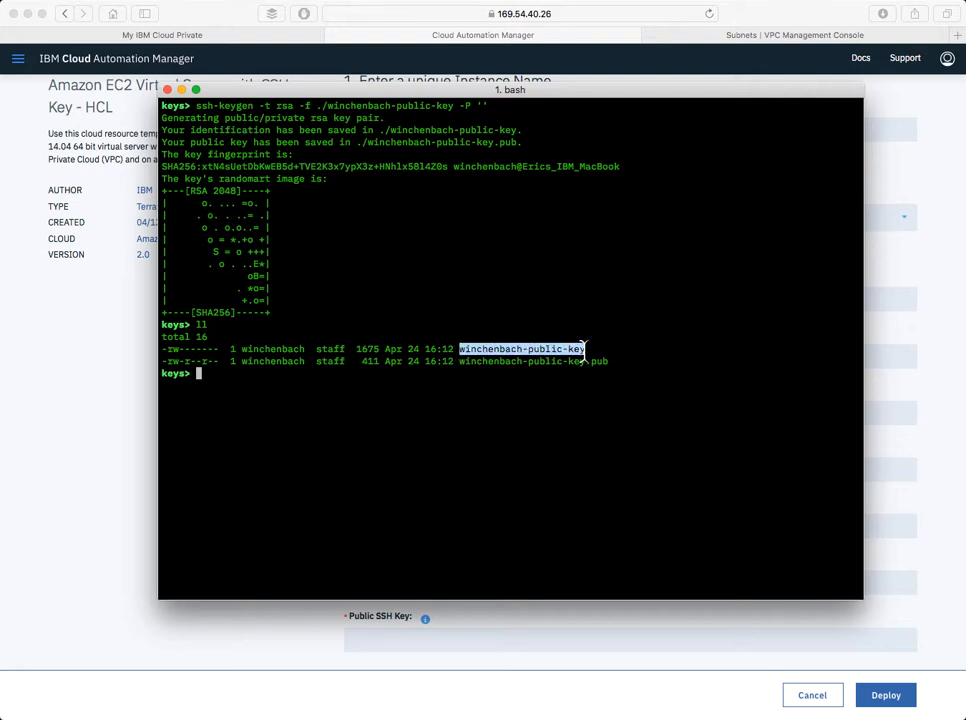
left_click(108, 357)
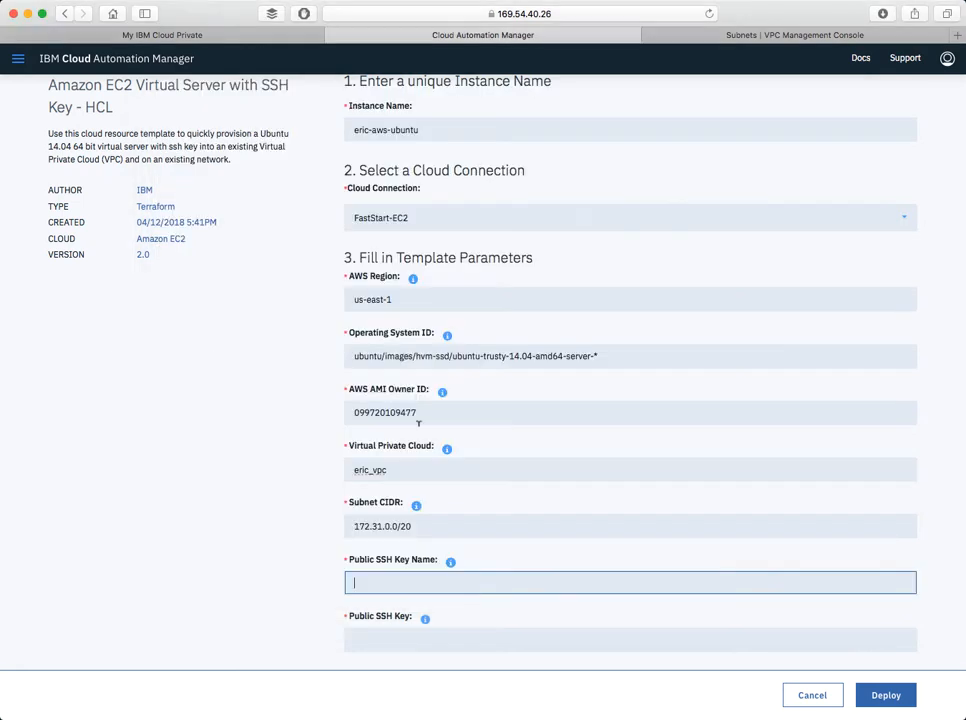
key("super+v")
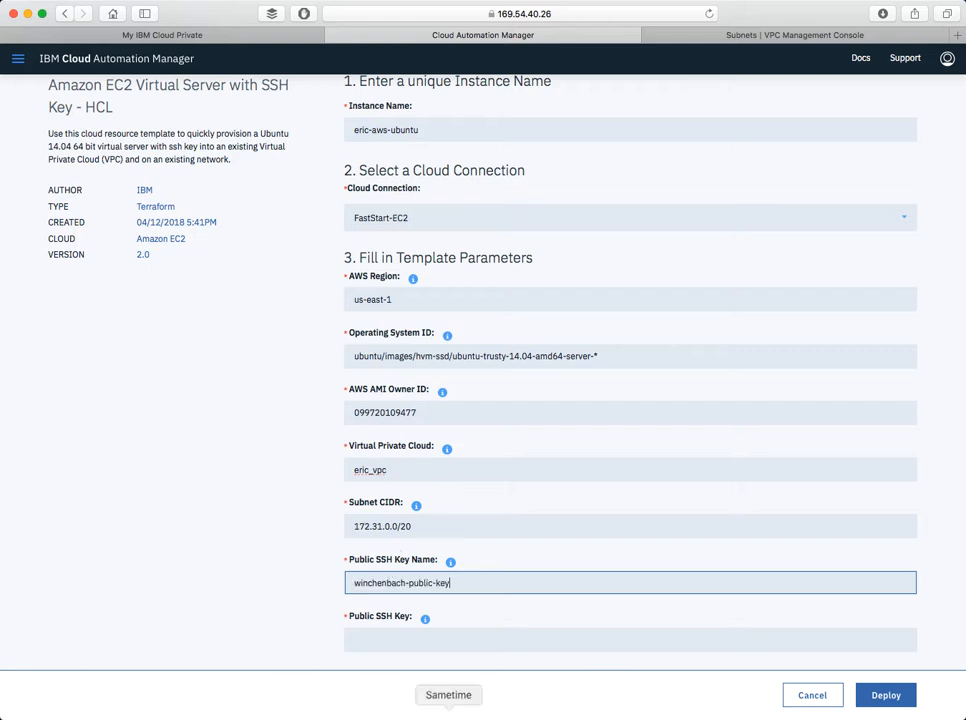
Switch to iTerm and open the generated .pub key file in Sublime Text with the subl command.
left_click(244, 718)
left_click(461, 334)
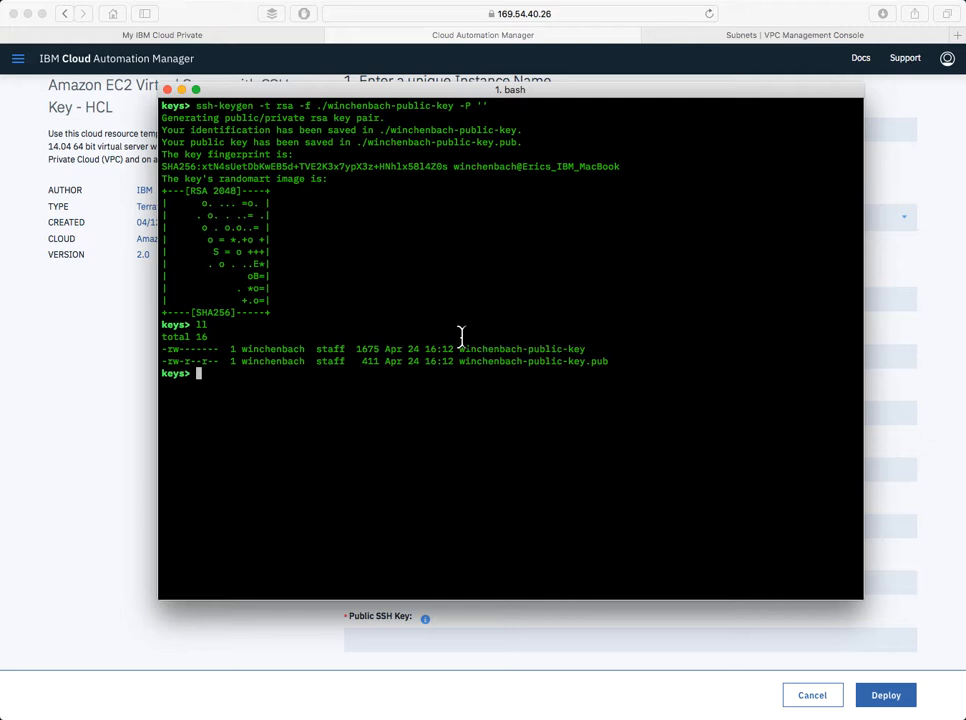
type("subl w")
key("Tab")
type(".pub")
key("Return")
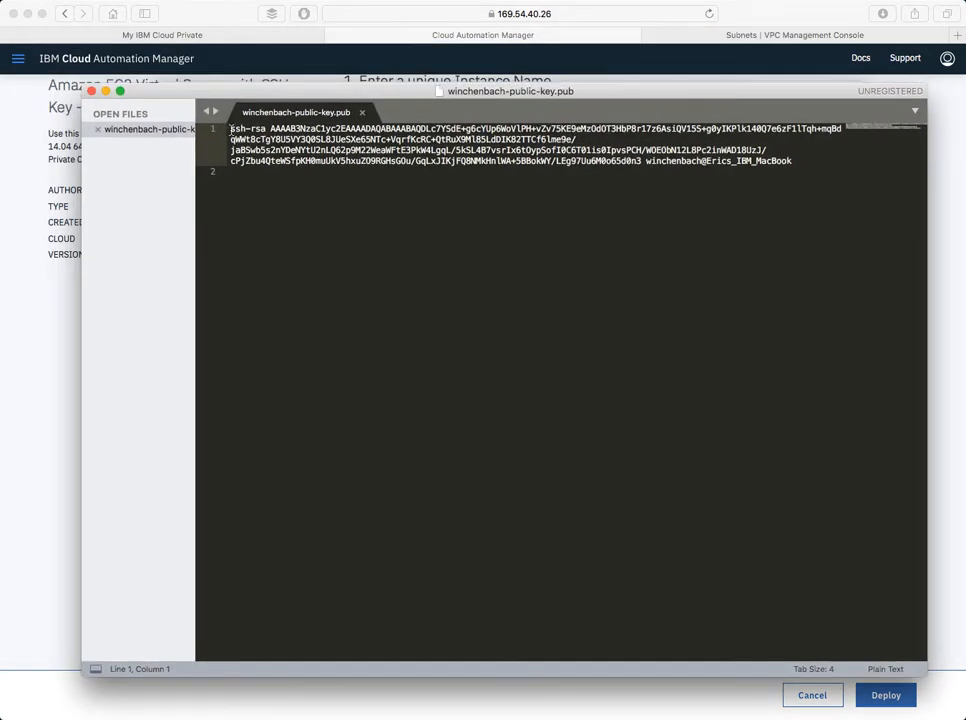
Copy the public key without its trailing user and host comment, and paste it into the Public SSH Key parameter in Cloud Automation Manager.
left_click_drag(230, 129, 641, 160)
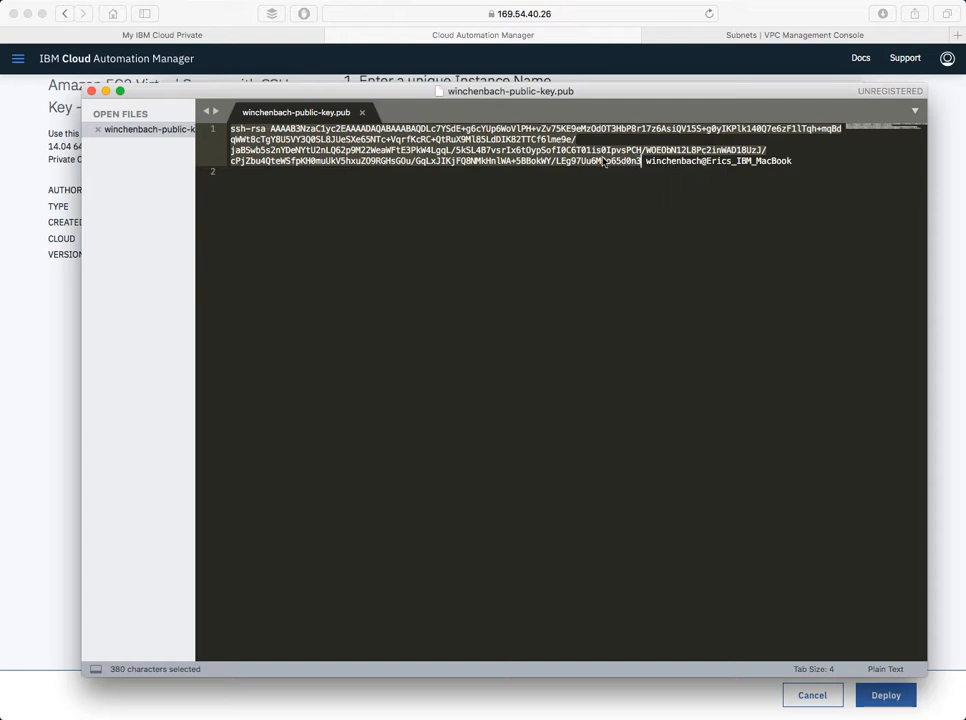
right_click(522, 152)
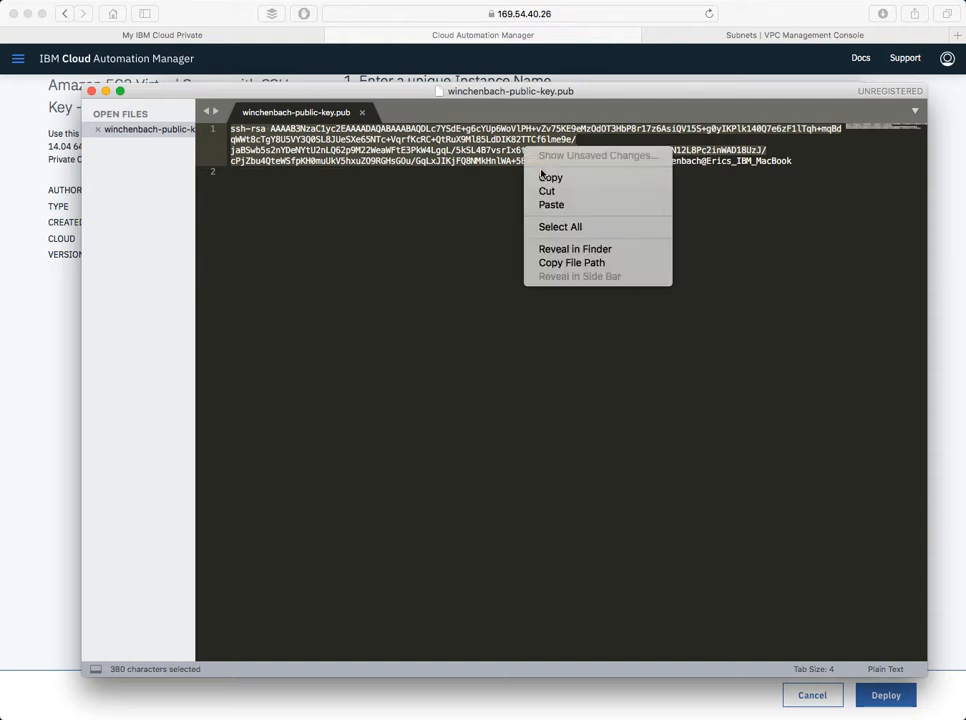
left_click(548, 179)
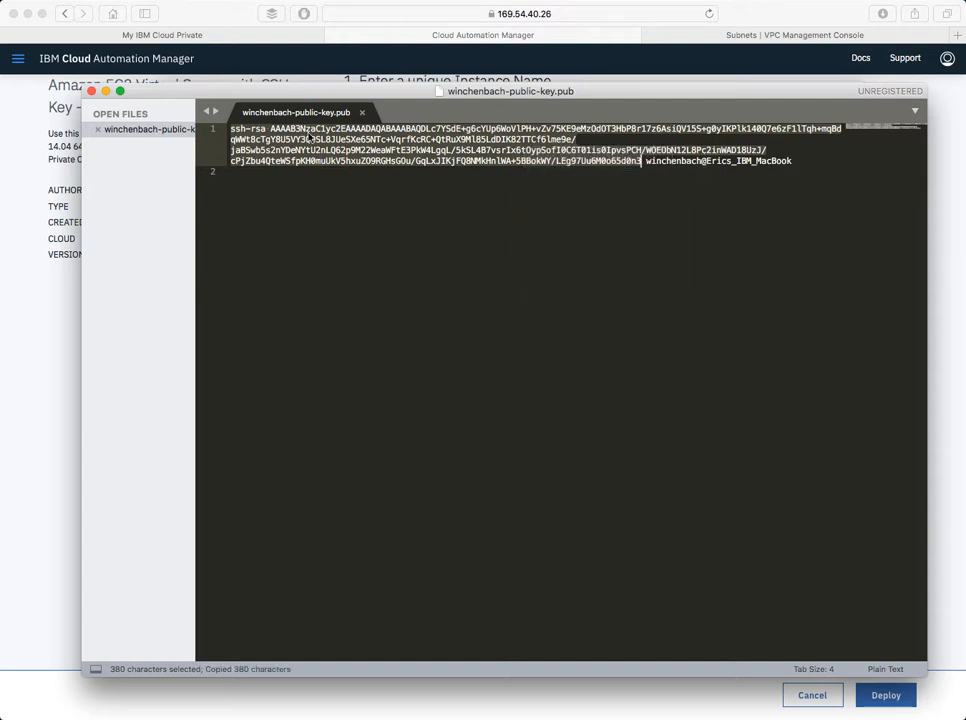
left_click(104, 94)
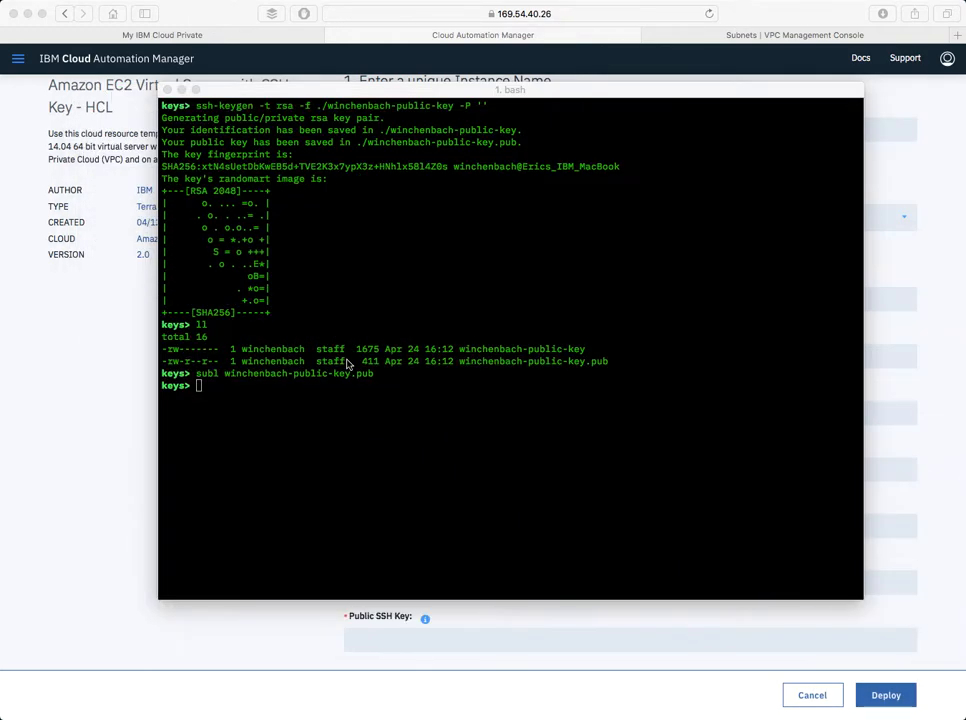
left_click(113, 427)
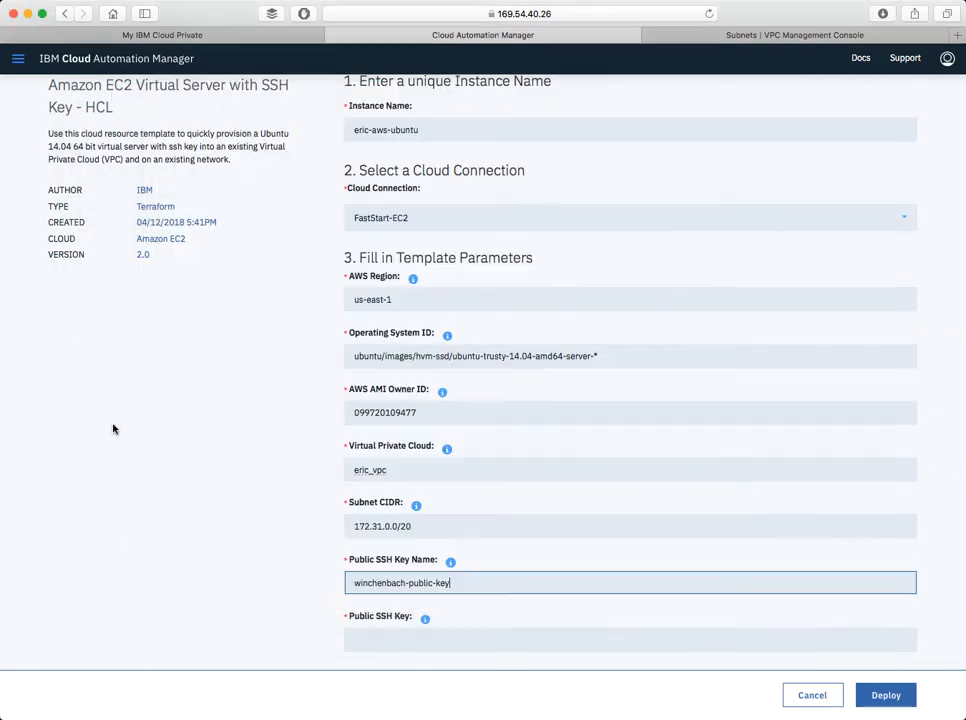
left_click(393, 636)
key("super+v")
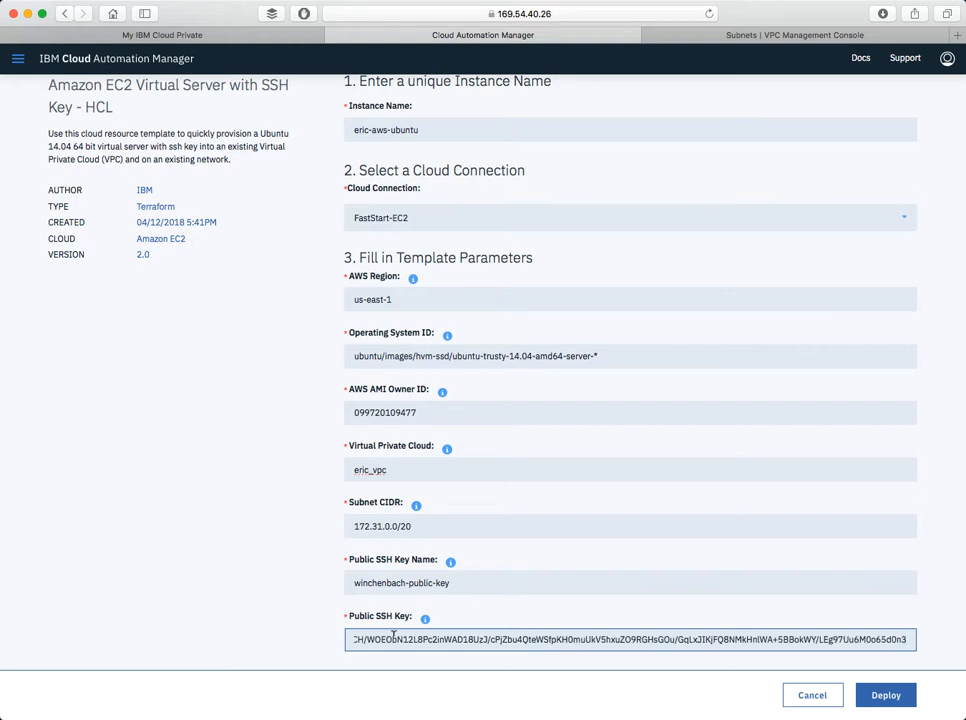
Deploy the template instance and view its deployment log.
left_click(886, 697)
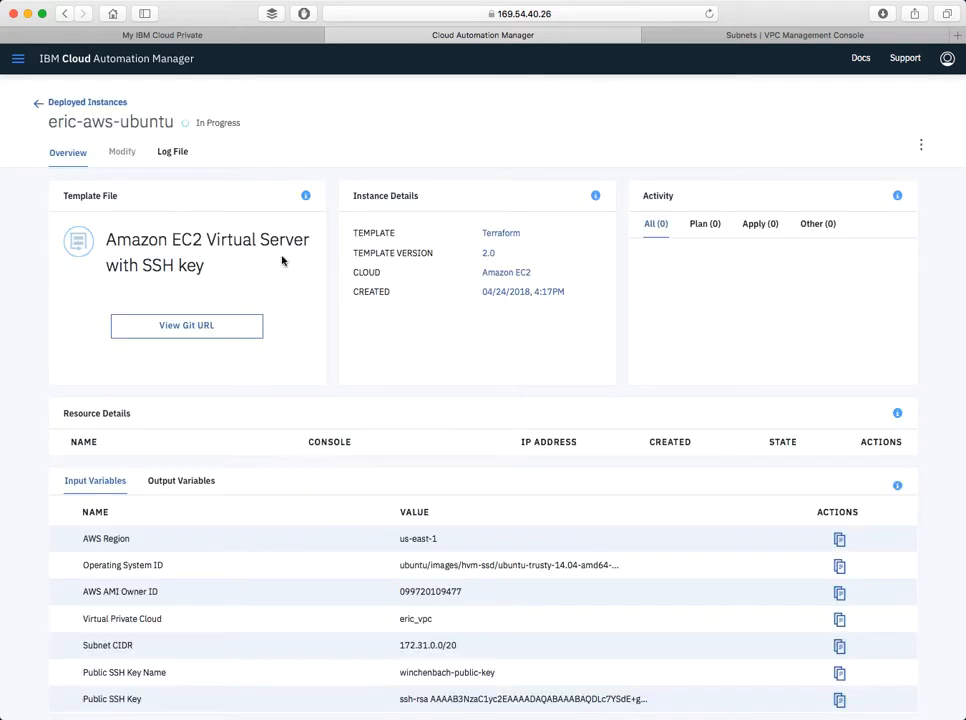
left_click(170, 153)
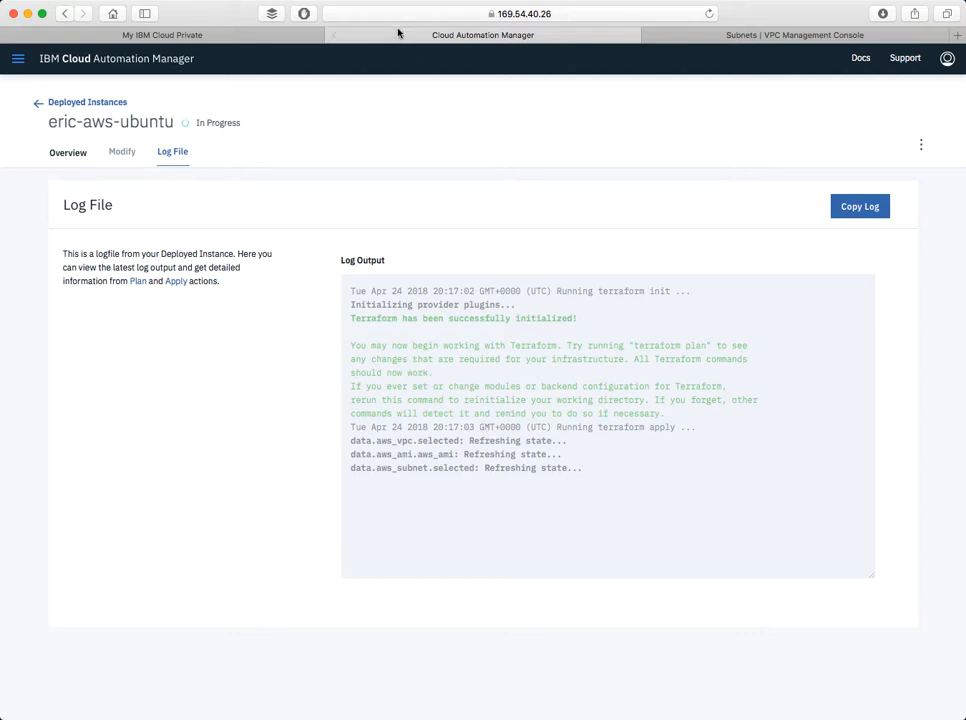
Switch to the AWS console and view the details of the running EC2 instance.
left_click(731, 39)
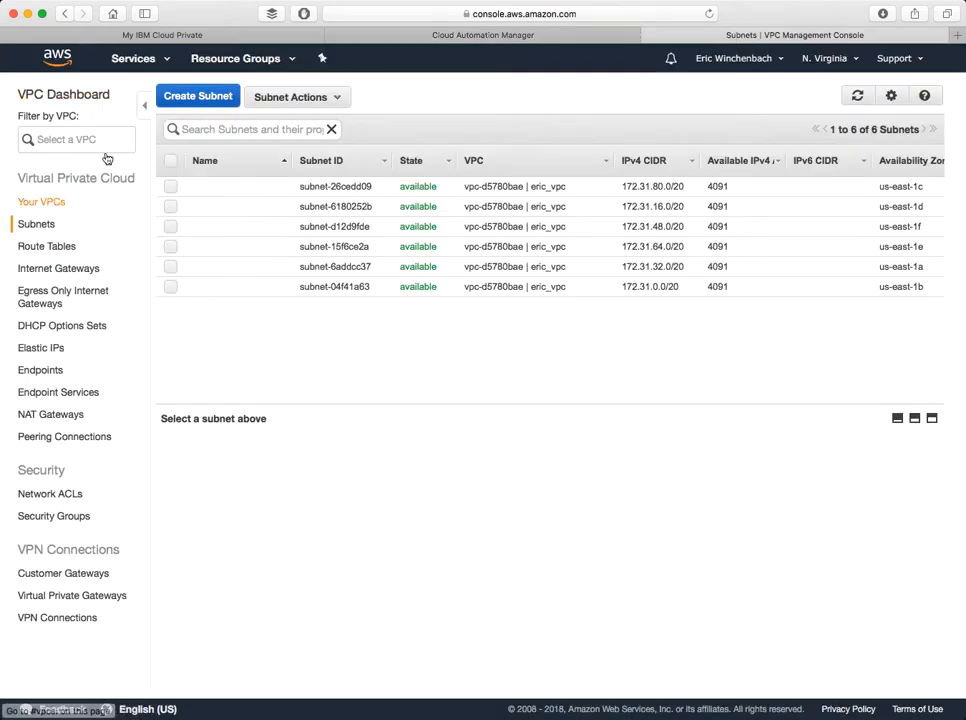
left_click(141, 60)
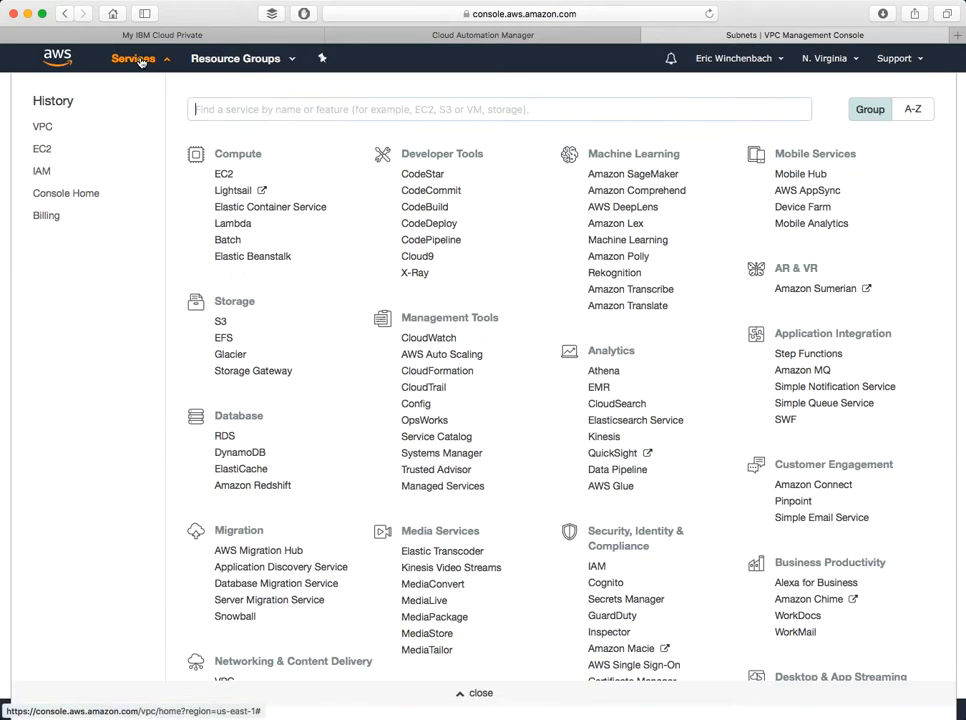
left_click(41, 149)
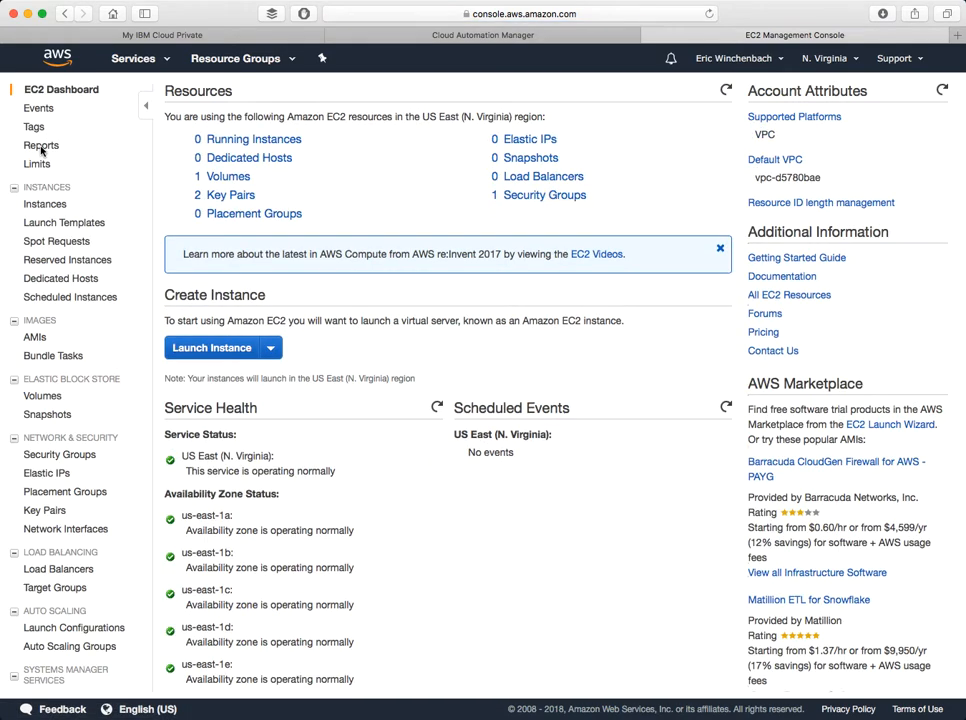
left_click(240, 140)
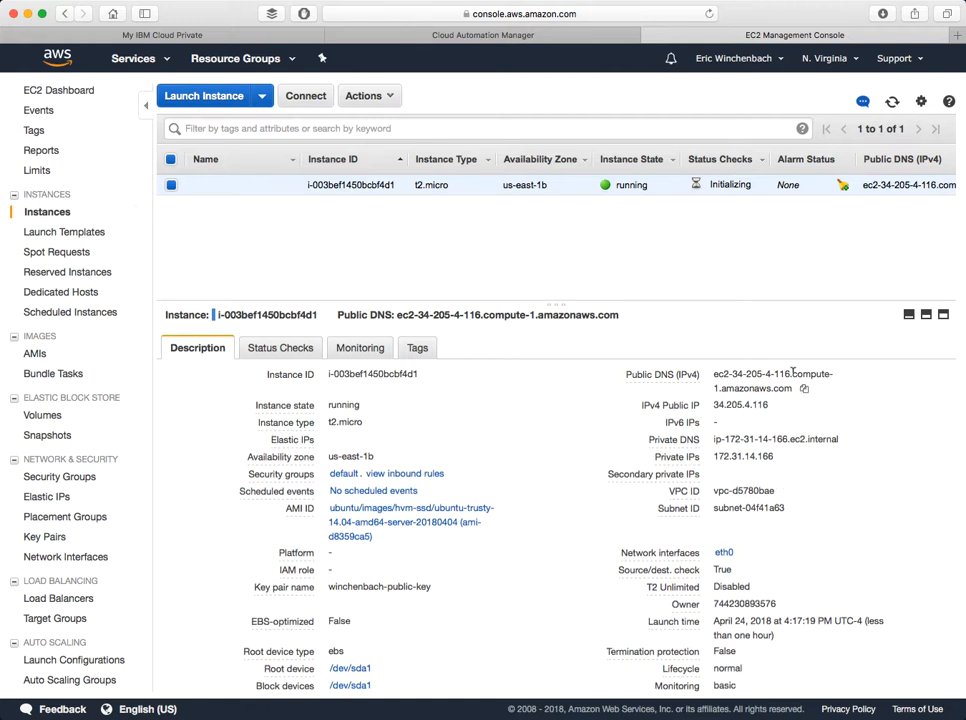
Copy the example SSH command from the instance's connection instructions and paste it into iTerm, with the key file name lacking the .pem extension.
left_click(306, 97)
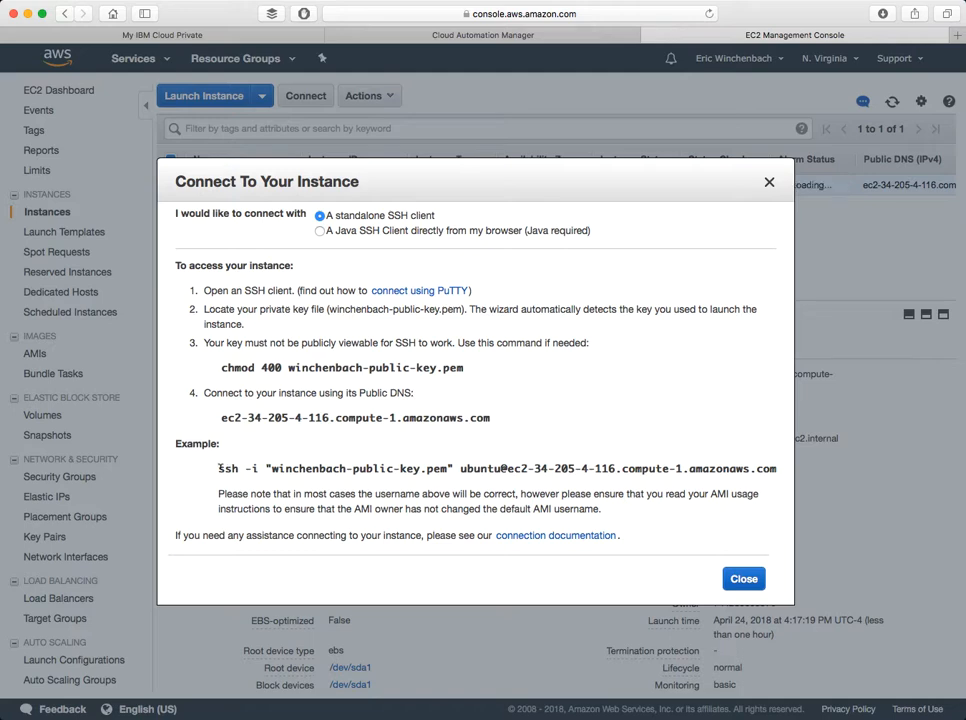
left_click_drag(219, 468, 778, 468)
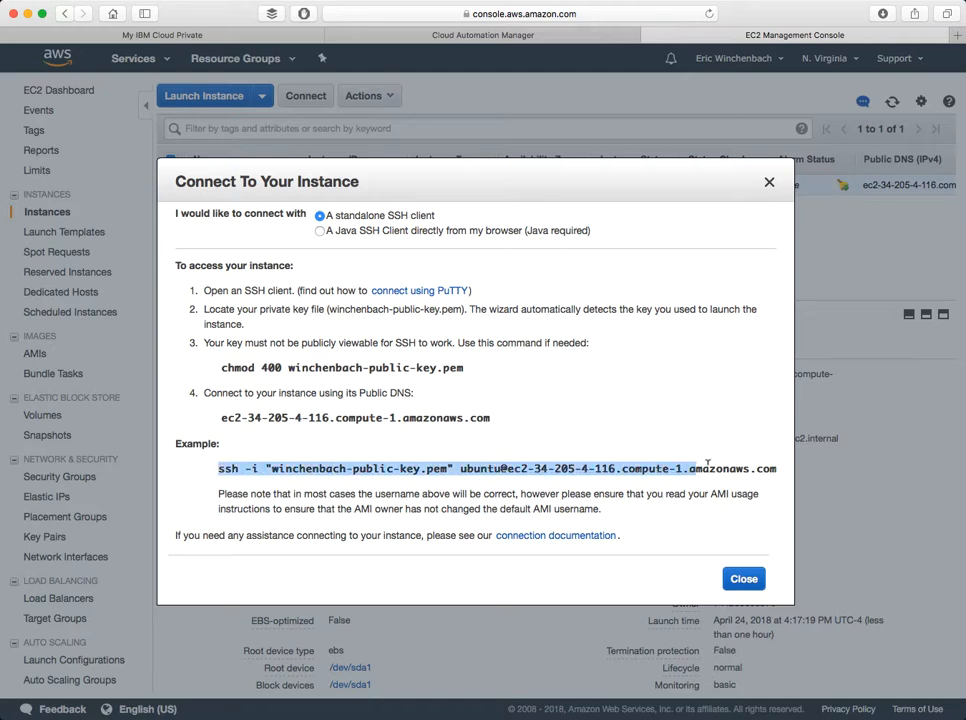
right_click(698, 466)
left_click(740, 514)
key("super+Tab")
key("super+v")
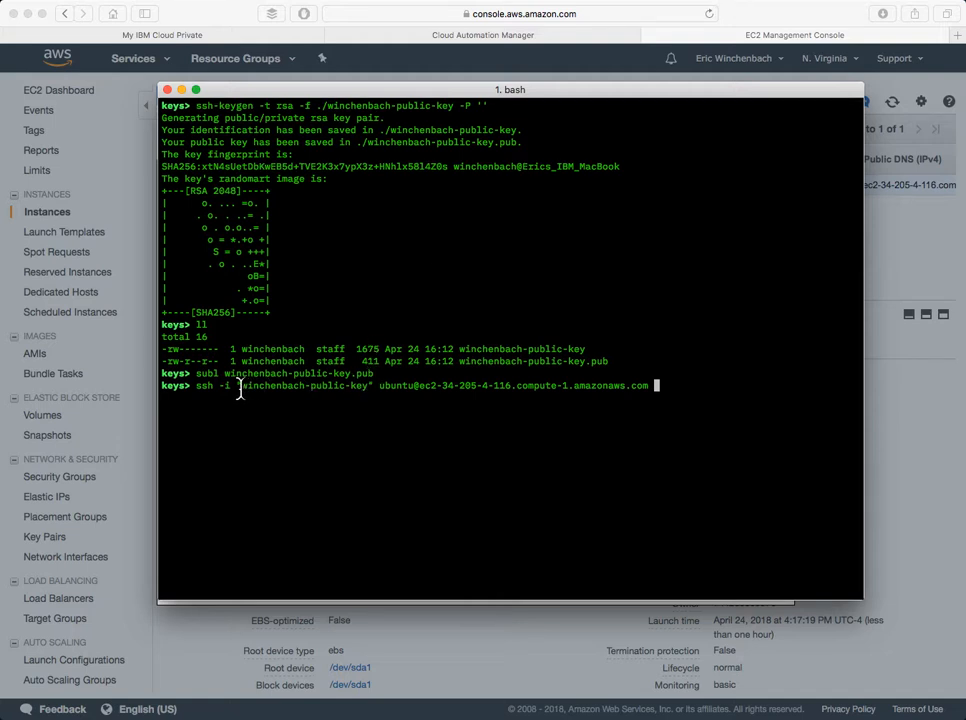
Run the SSH command to connect to the EC2 instance and answer yes to accept its host key.
left_click_drag(240, 389, 366, 394)
left_click(387, 316)
key("Return")
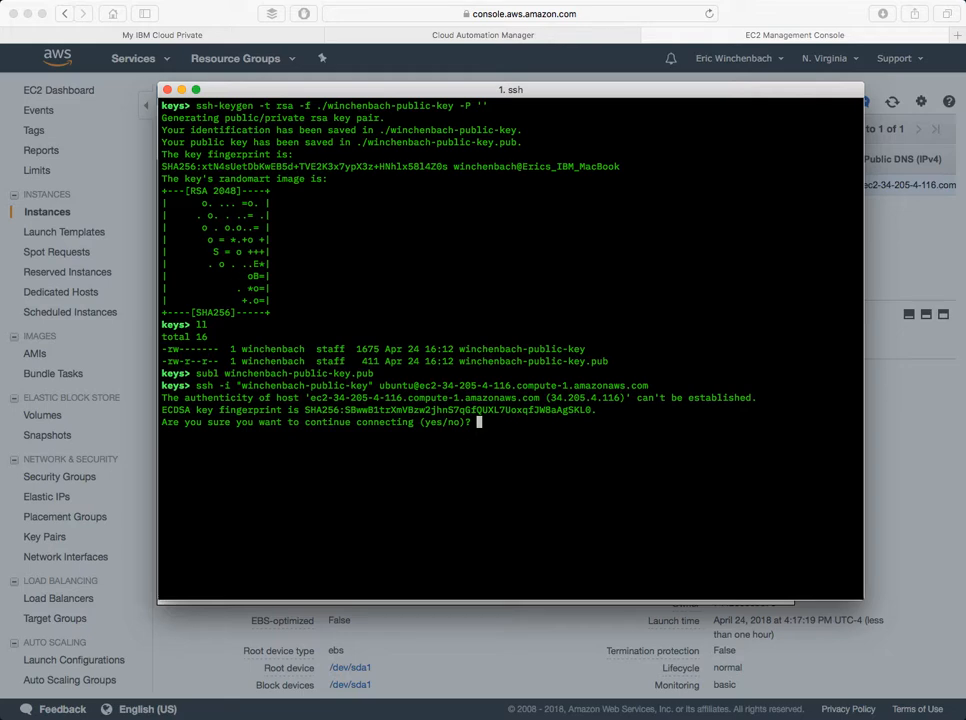
type("yes")
key("Return")
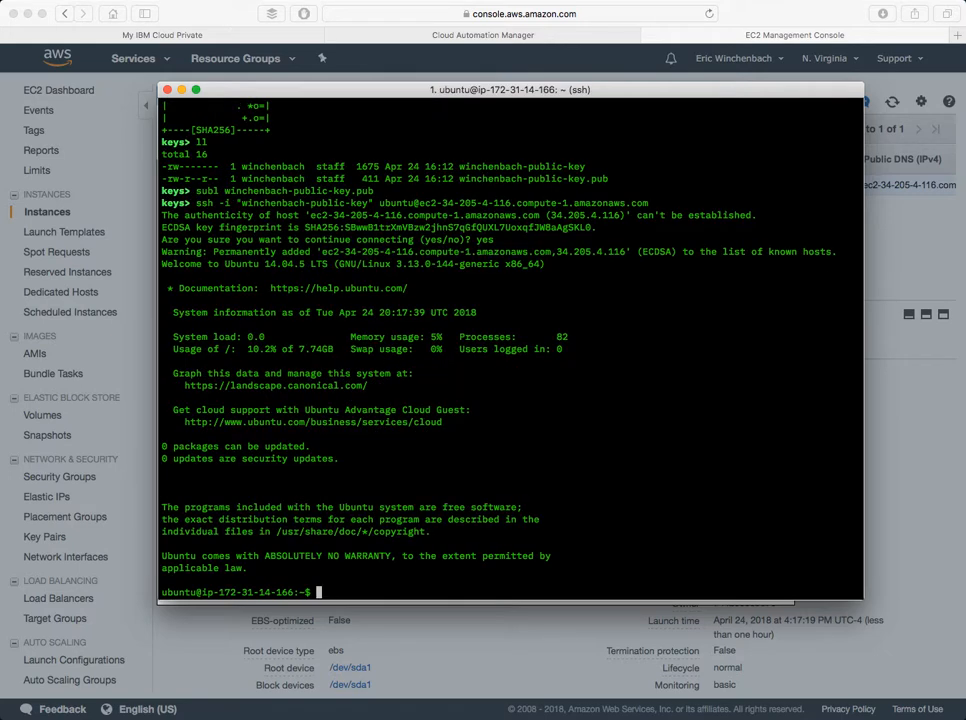
Check the remote Ubuntu server with the uptime command, and close the connection instructions back in the AWS console.
key("Return")
key("Return")
key("Return")
key("Return")
key("Return")
key("Return")
key("Return")
key("Return")
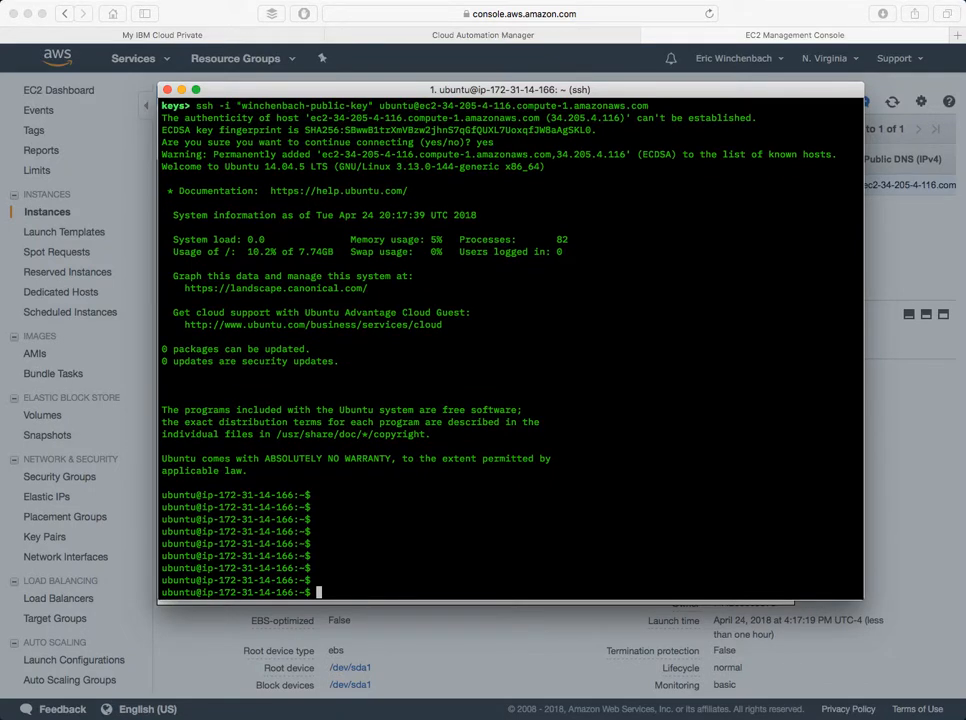
type("uptime")
key("Return")
key("Return")
key("Return")
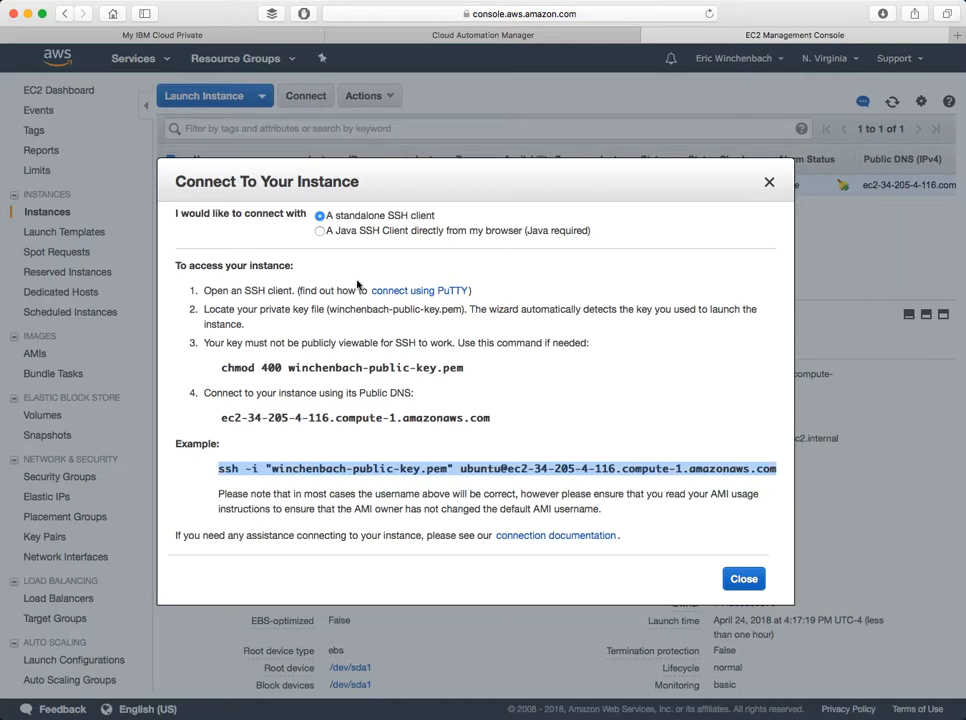
left_click(743, 580)
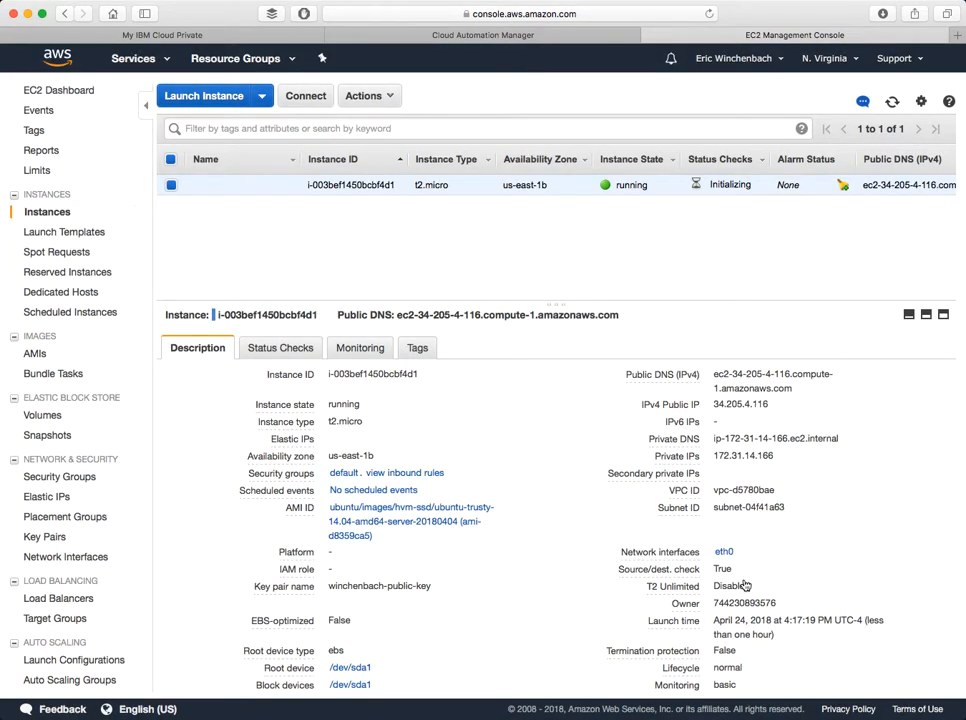